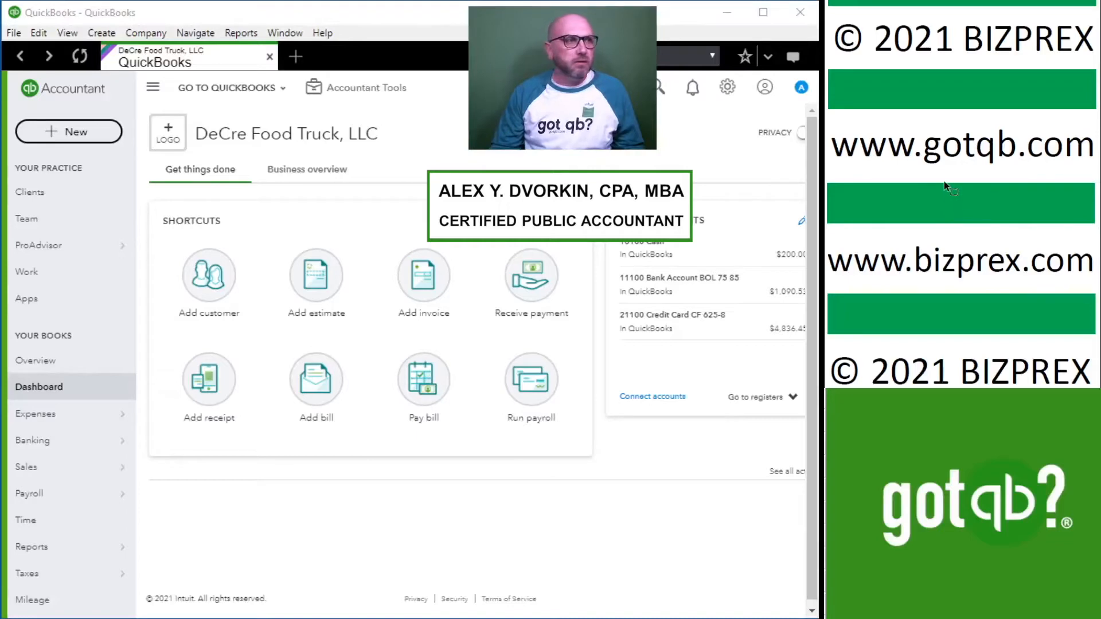
# Open the account reconciliation page and choose the 11100 Bank Account BOL as the account to reconcile.
pyautogui.scroll(-3, 943, 162)
pyautogui.scroll(-4, 943, 160)
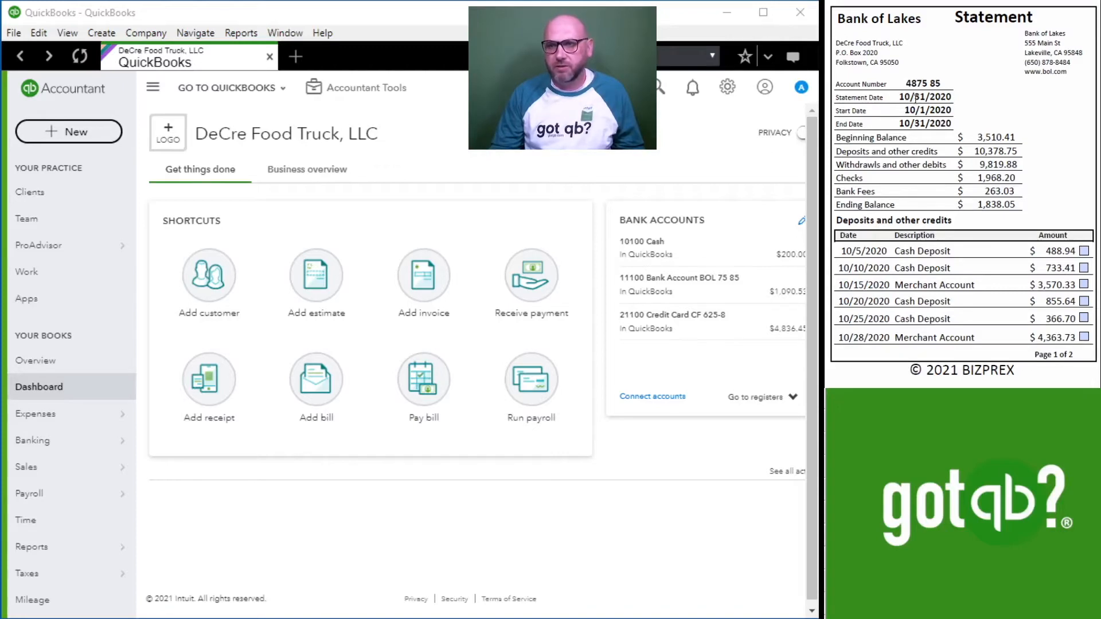
pyautogui.click(370, 99)
pyautogui.click(338, 210)
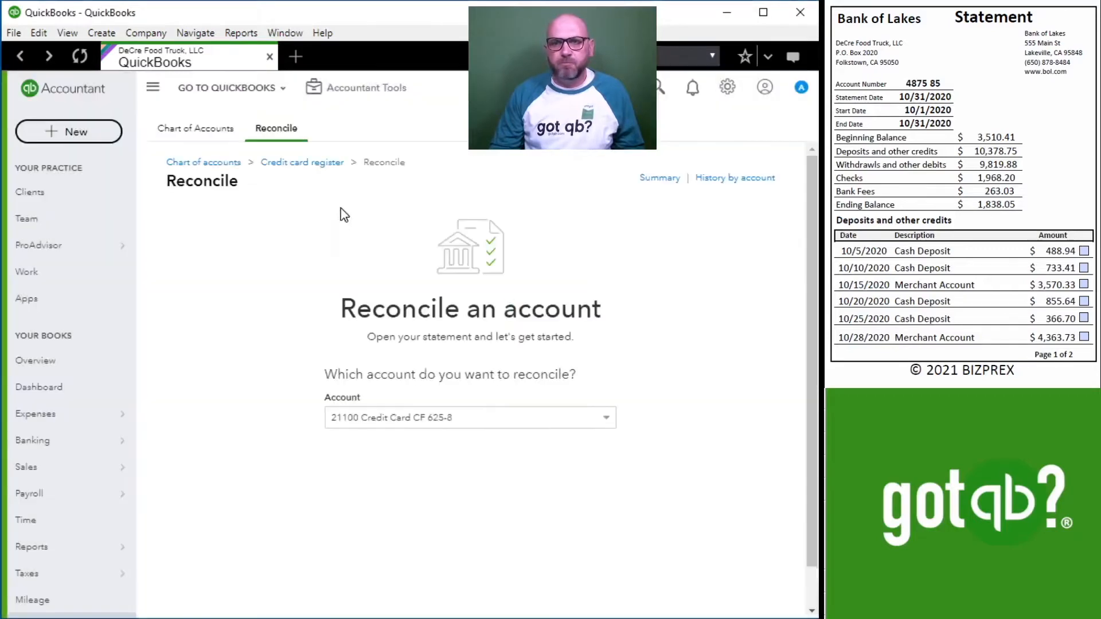
pyautogui.scroll(-2, 548, 464)
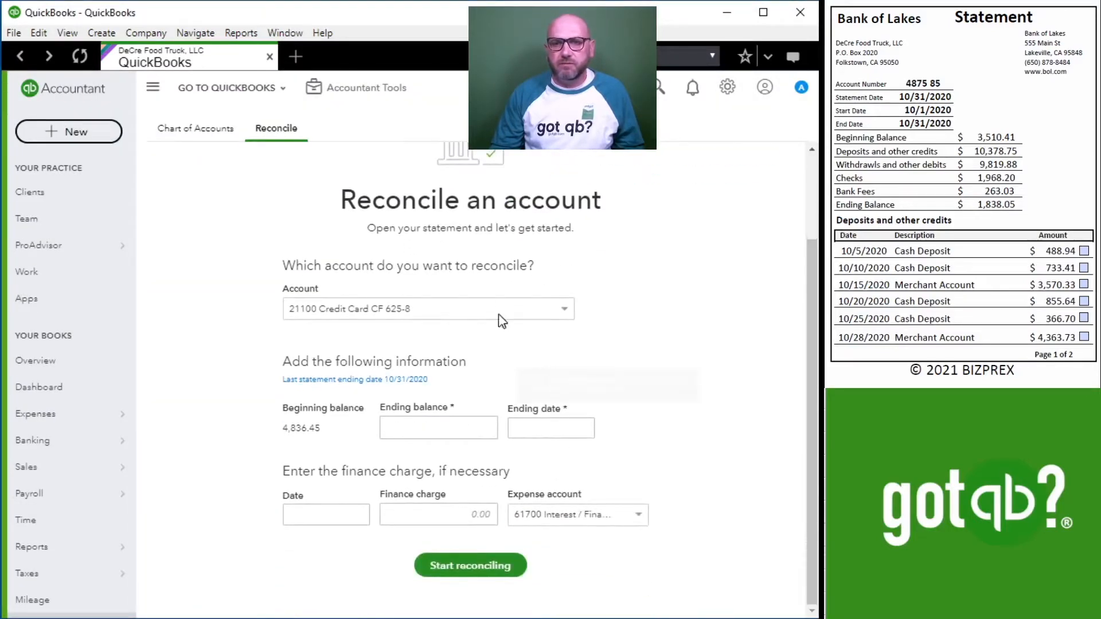
pyautogui.click(516, 309)
pyautogui.scroll(1, 459, 373)
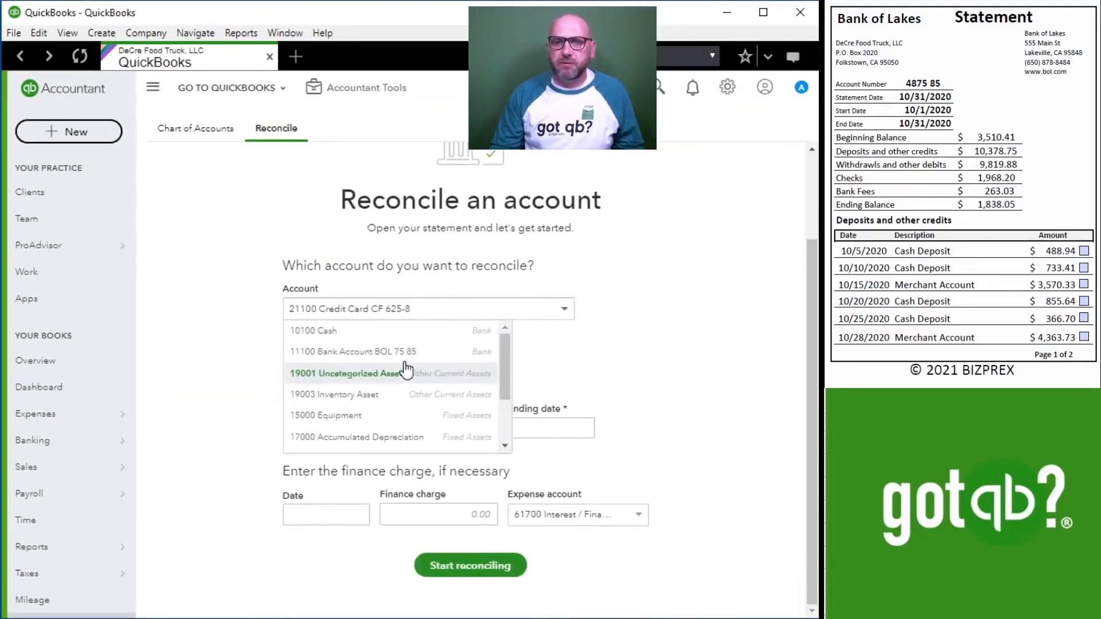
pyautogui.click(355, 351)
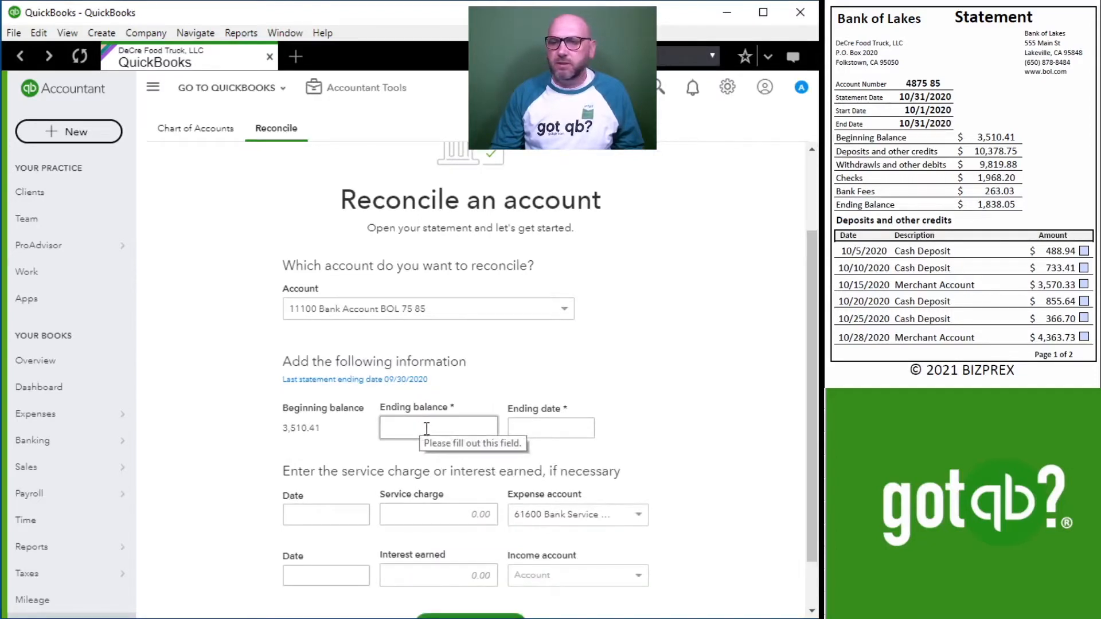
# Set the statement's ending balance to 1,838.05 and ending date to 10/31/2020, and start reconciling.
pyautogui.click(426, 428)
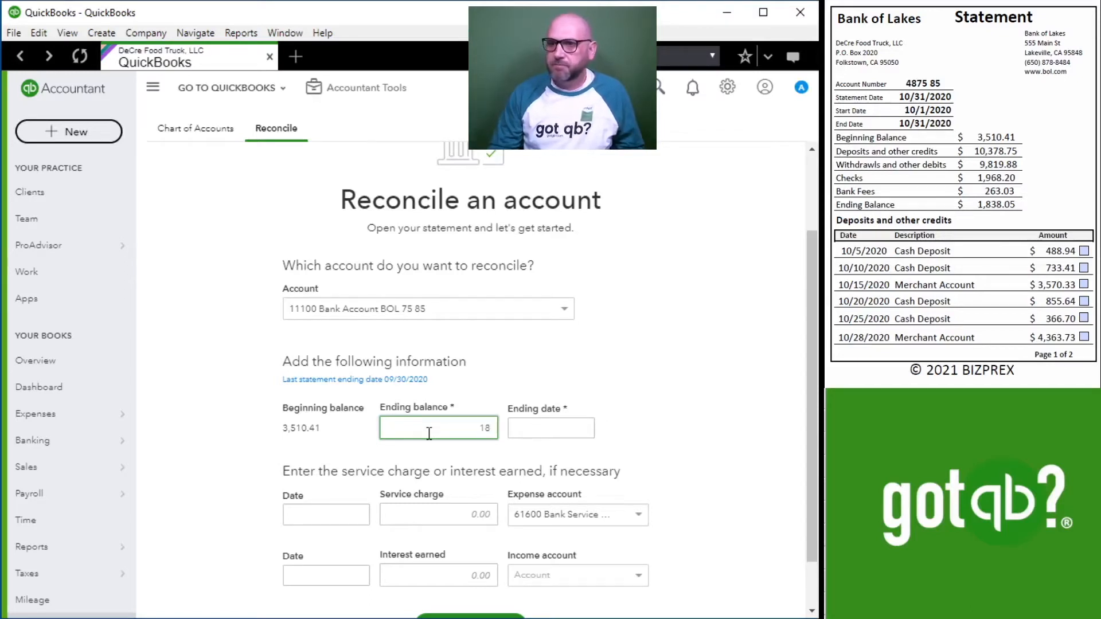
pyautogui.write('8.05')
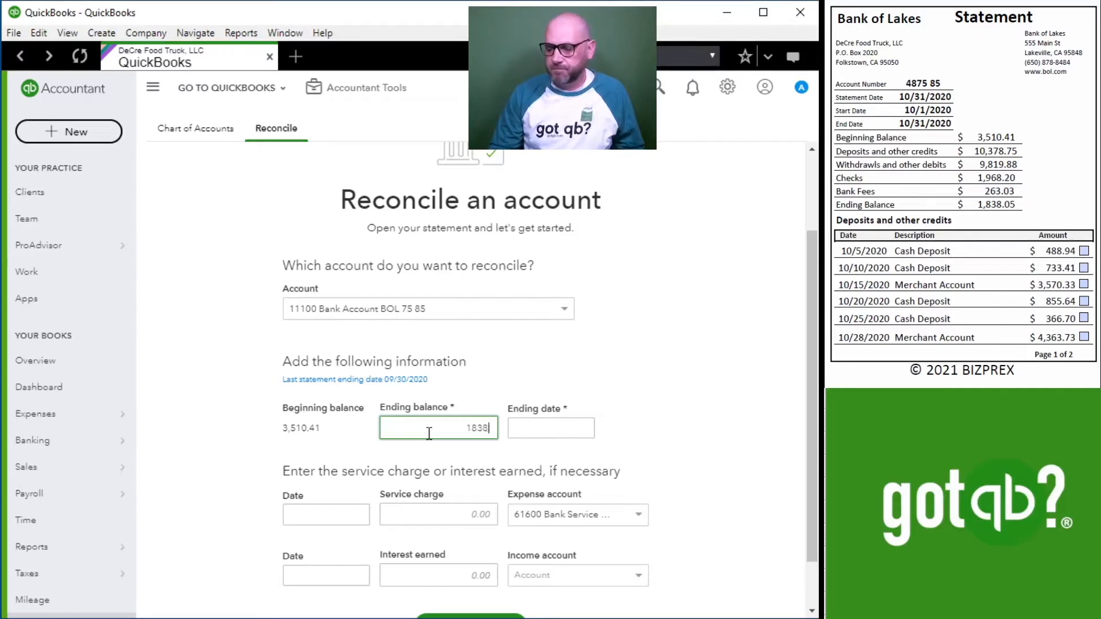
pyautogui.click(512, 431)
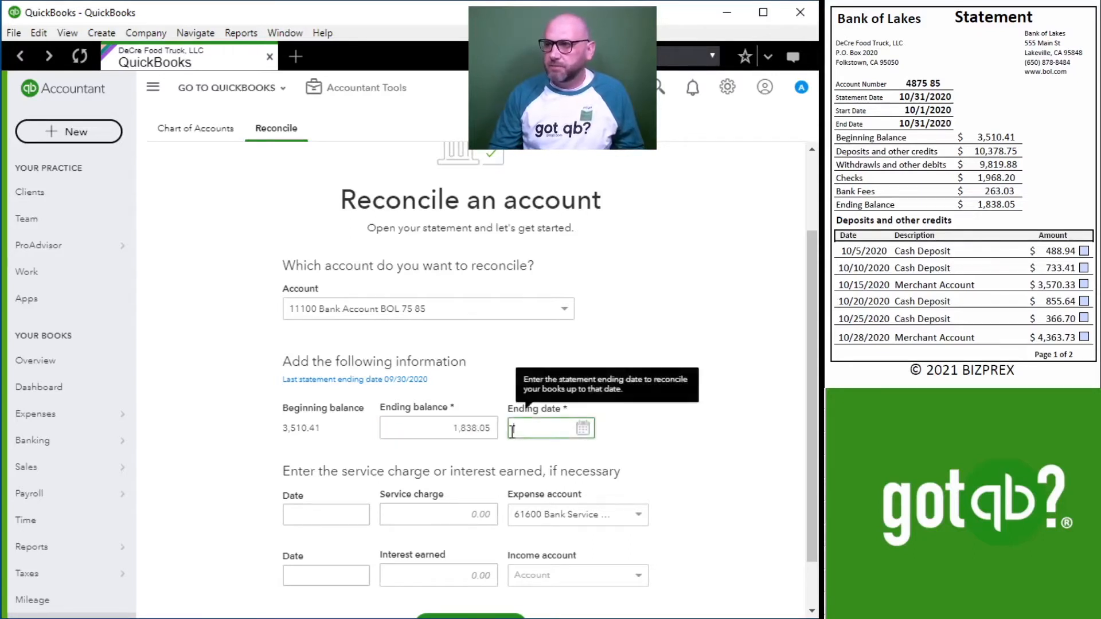
pyautogui.write('10/31/2020')
pyautogui.press('Tab')
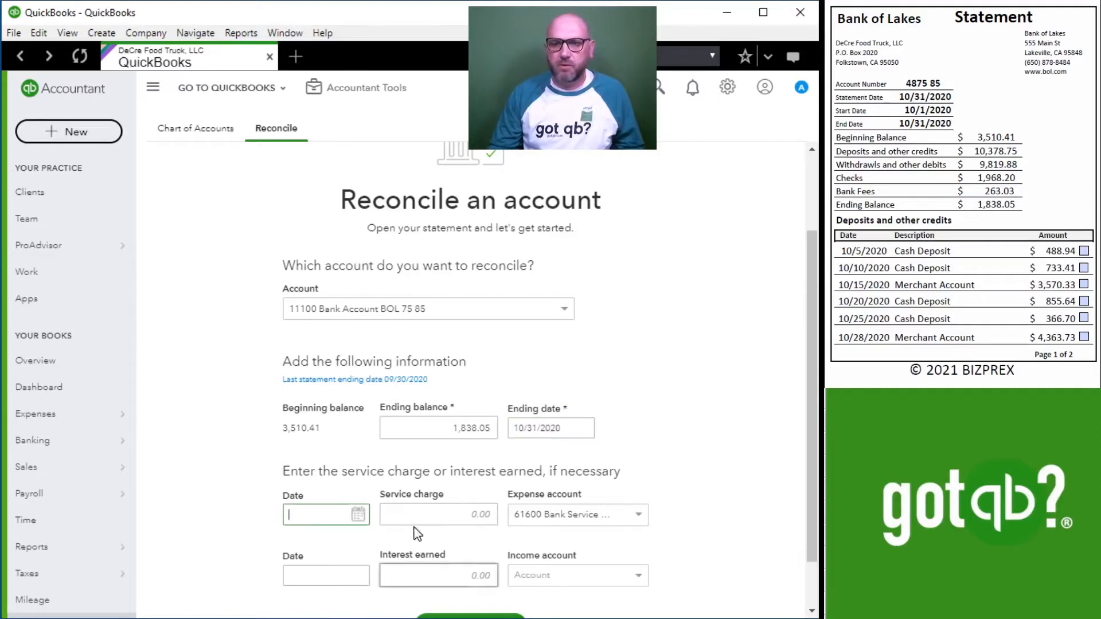
pyautogui.scroll(-1, 418, 533)
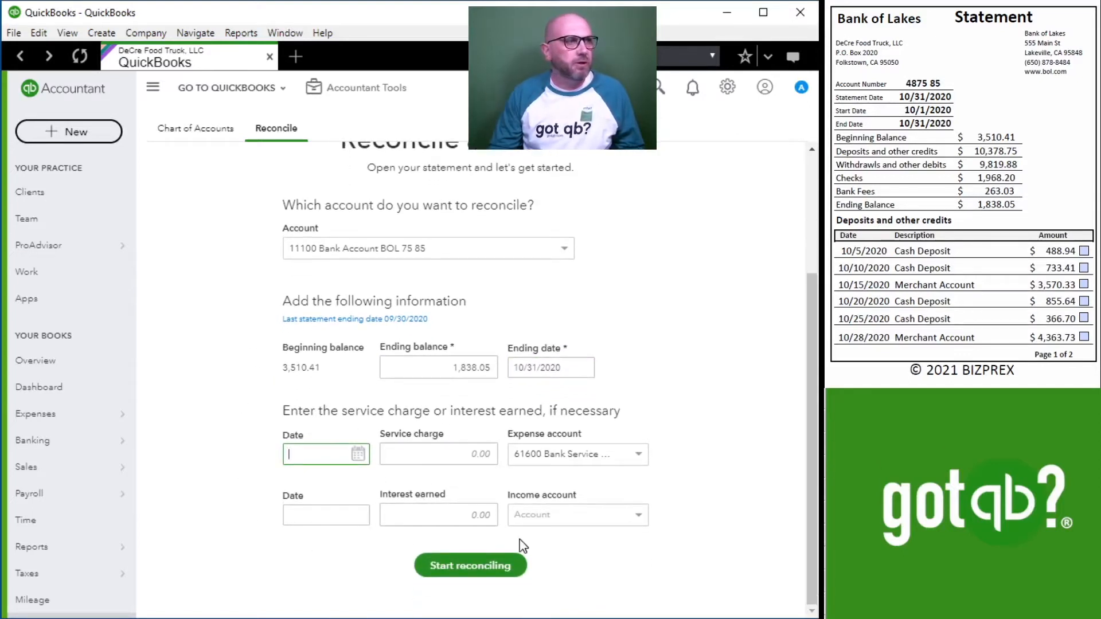
pyautogui.click(466, 568)
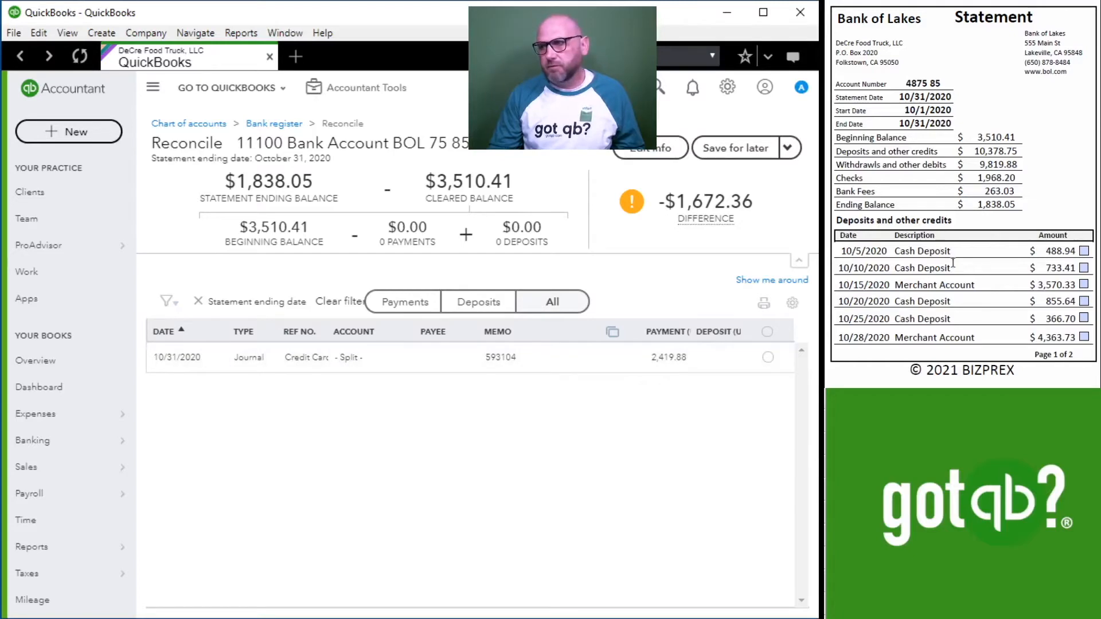
# Tick the 10/15/2020 Bank Transfer Payment of $2,419.88 on the bank statement and mark the matching journal payment as cleared.
pyautogui.scroll(-10, 946, 264)
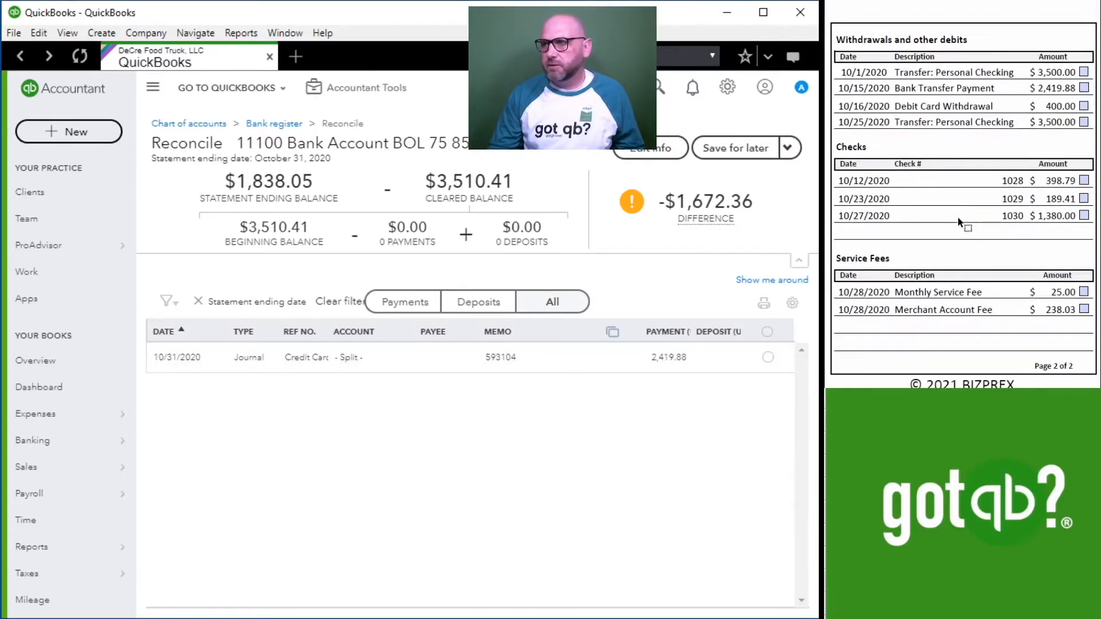
pyautogui.click(1084, 87)
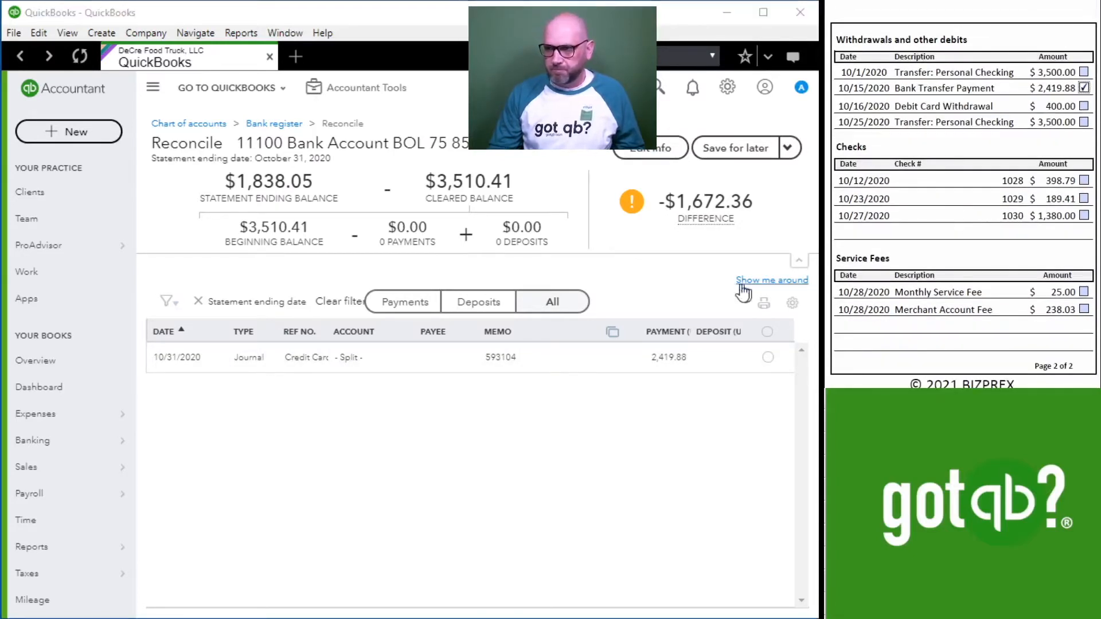
pyautogui.click(767, 357)
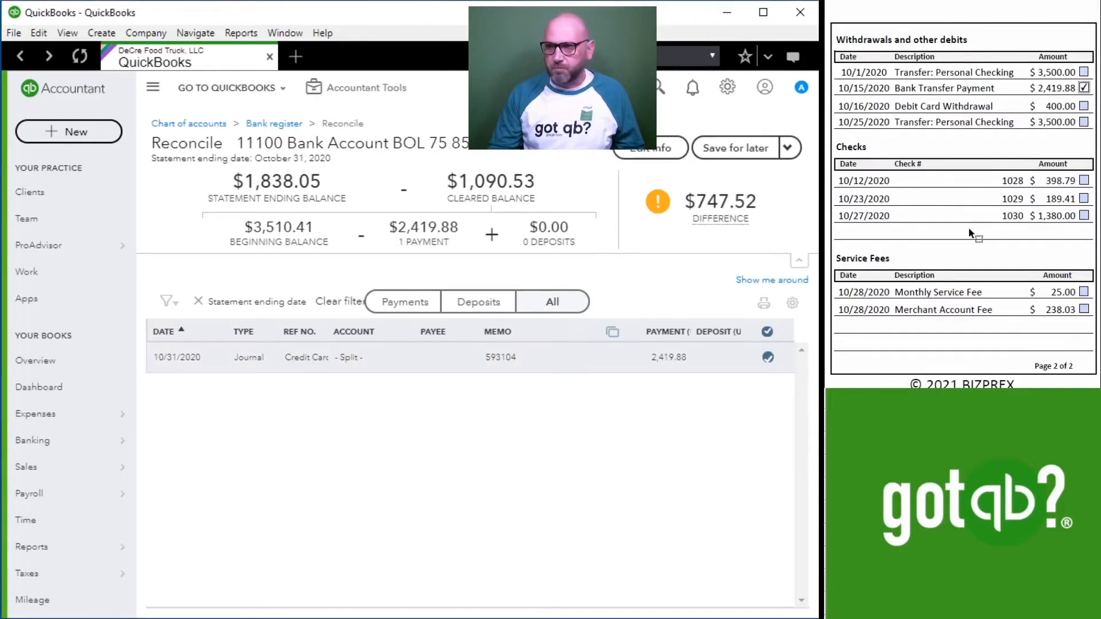
# Bring up the Clean Depot invoice and create a new journal entry with the journal number "Bank Nov 2020".
pyautogui.scroll(-5, 954, 212)
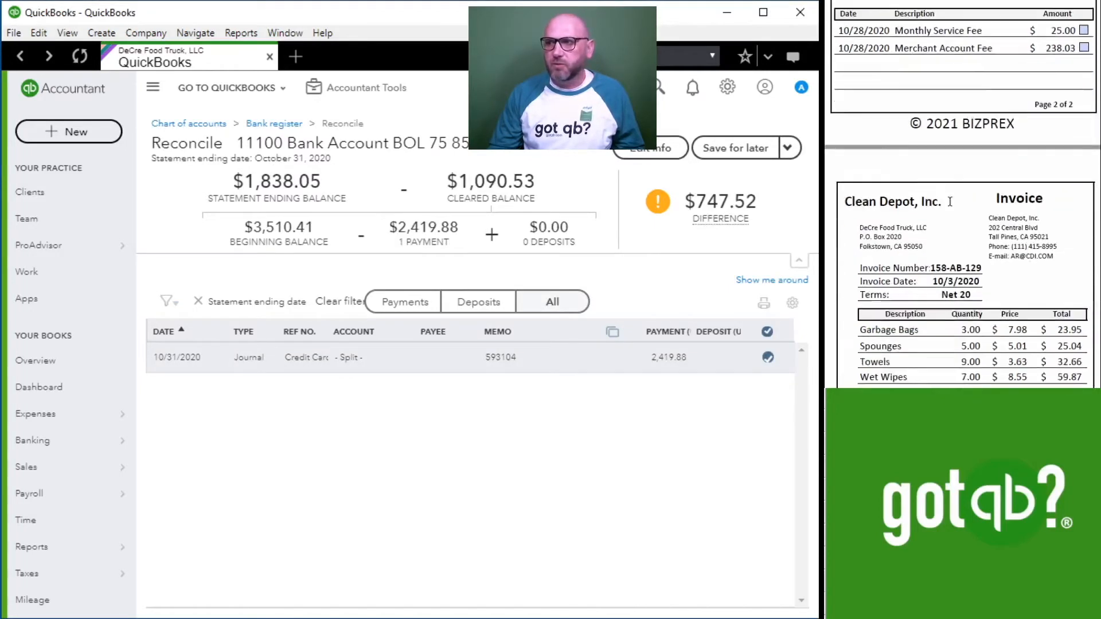
pyautogui.scroll(-1, 950, 202)
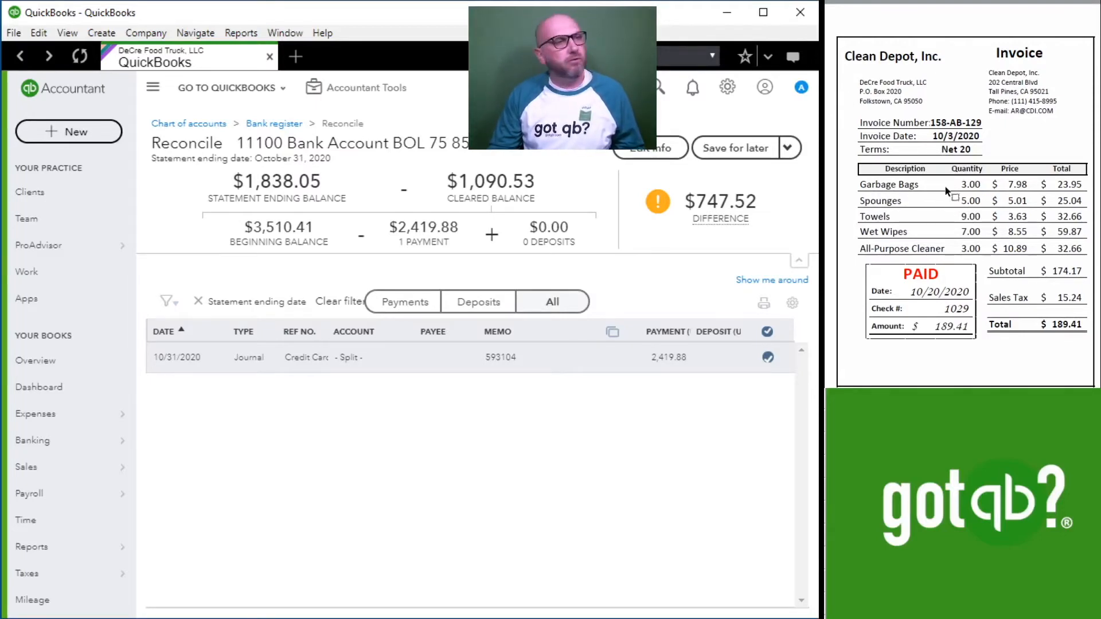
pyautogui.scroll(10, 977, 185)
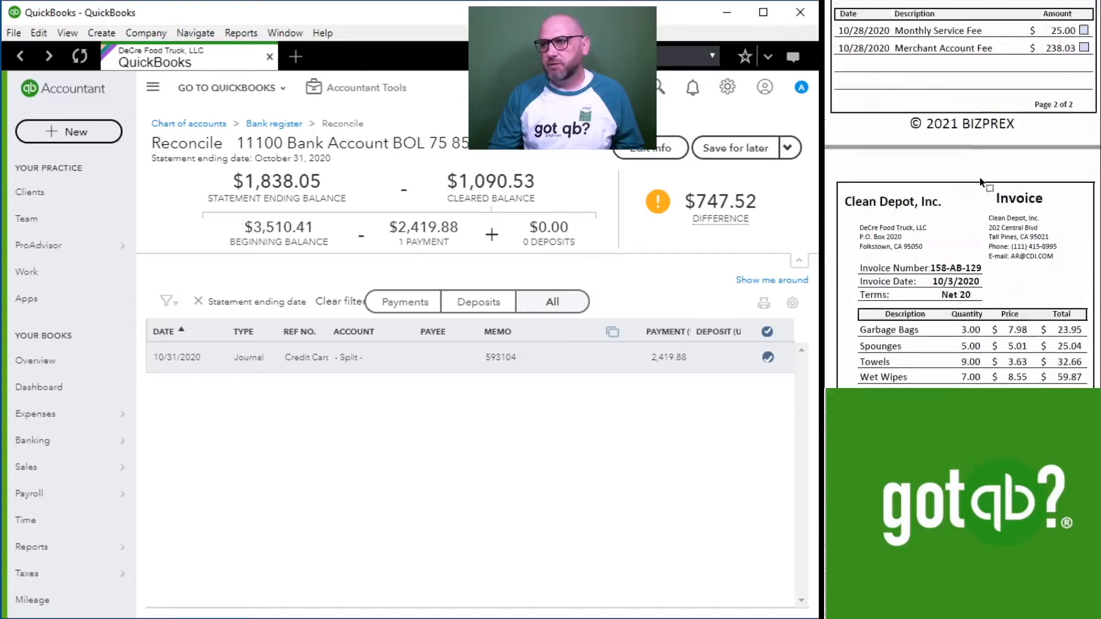
pyautogui.scroll(-5, 980, 181)
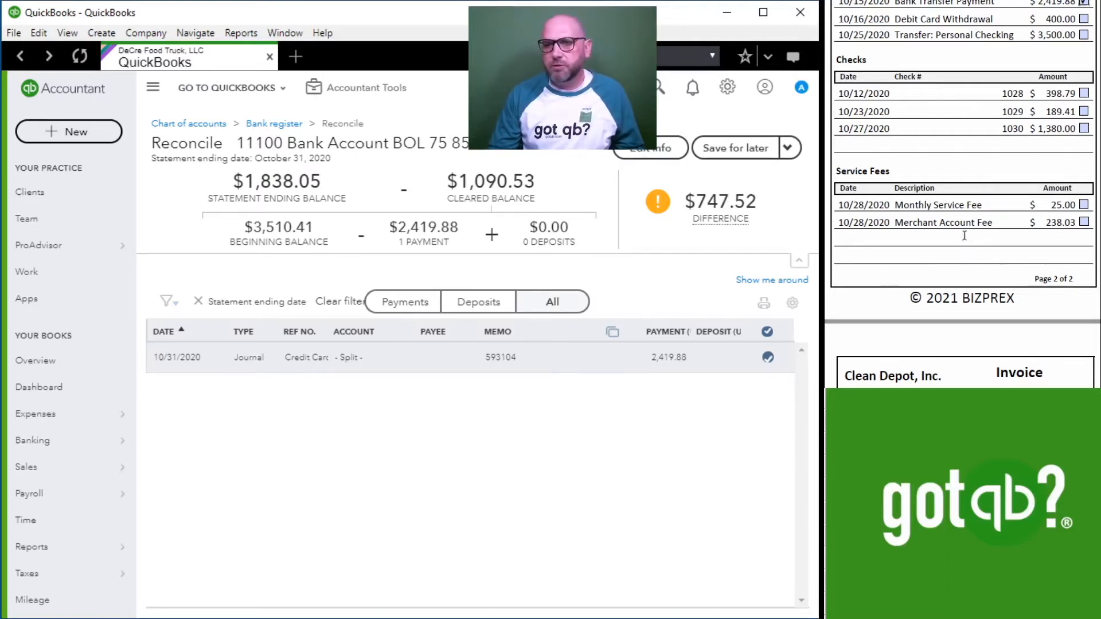
pyautogui.scroll(-5, 947, 234)
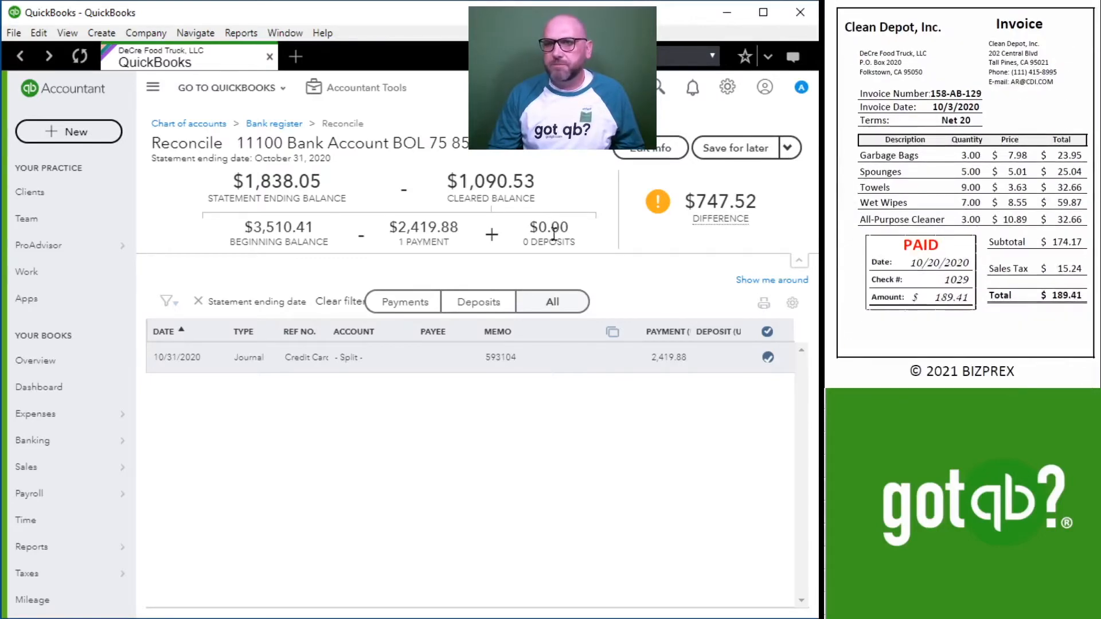
pyautogui.click(356, 87)
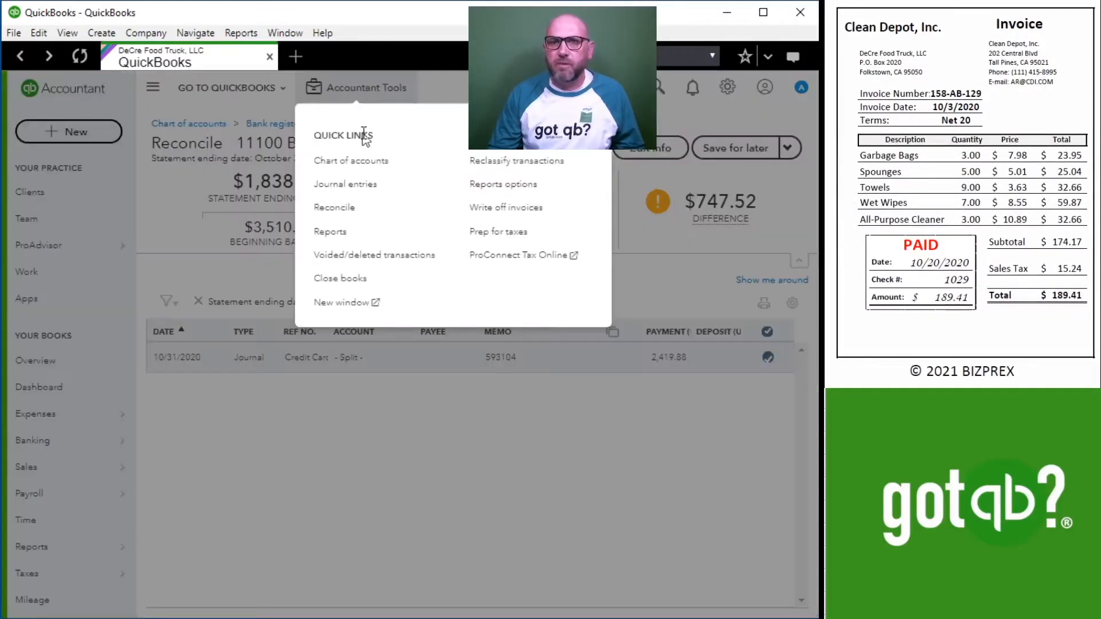
pyautogui.click(359, 185)
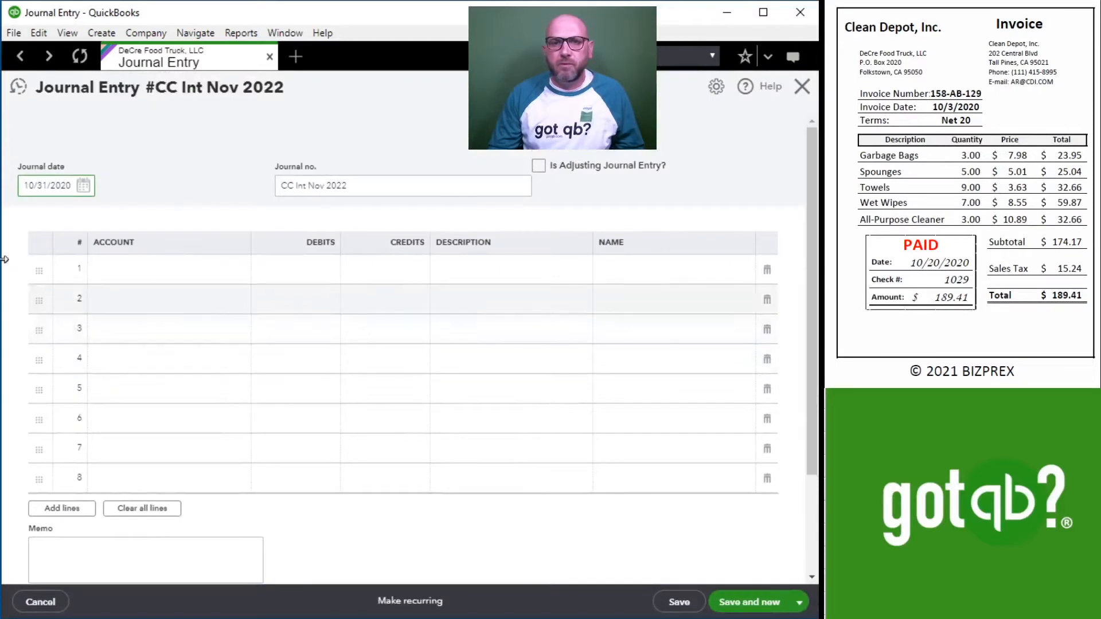
pyautogui.moveTo(414, 189); pyautogui.dragTo(214, 177)
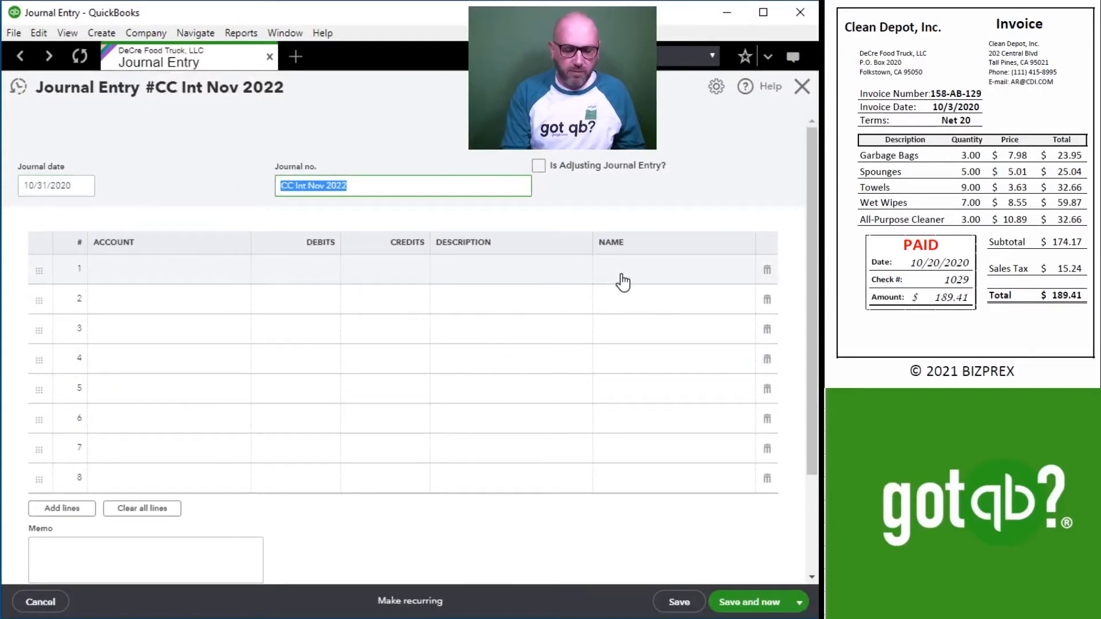
pyautogui.write('Bank Nov 2020')
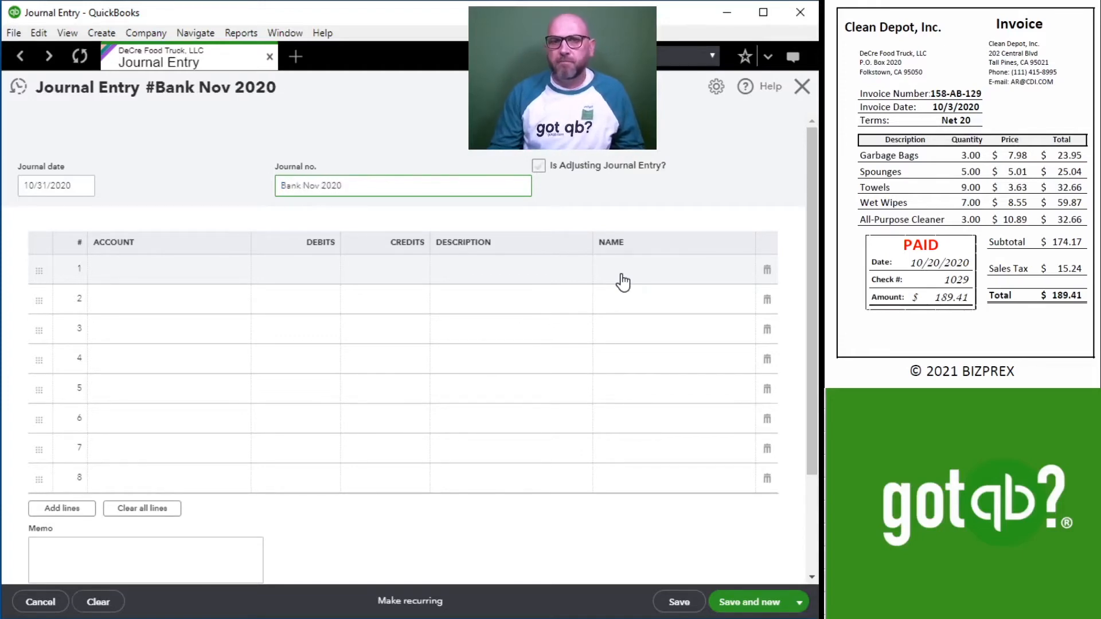
pyautogui.press('Tab')
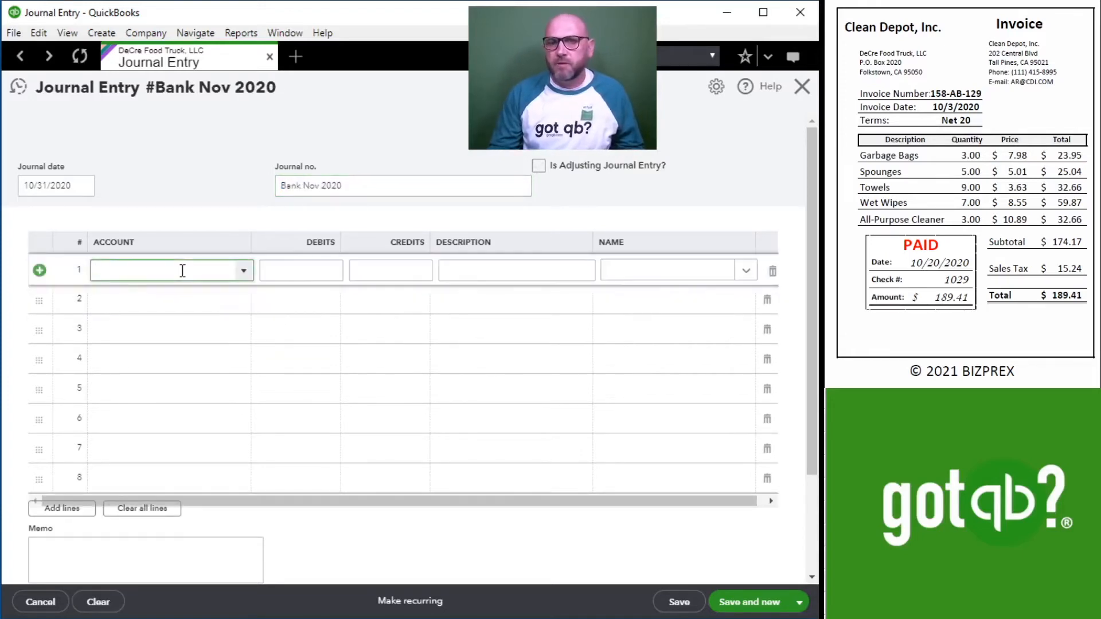
# Fill line 1 of the journal entry with the 11100 Bank Account BOL, a credit of 189.41 and the description 1029.
pyautogui.write('11100 Bank Account BOL 75 85')
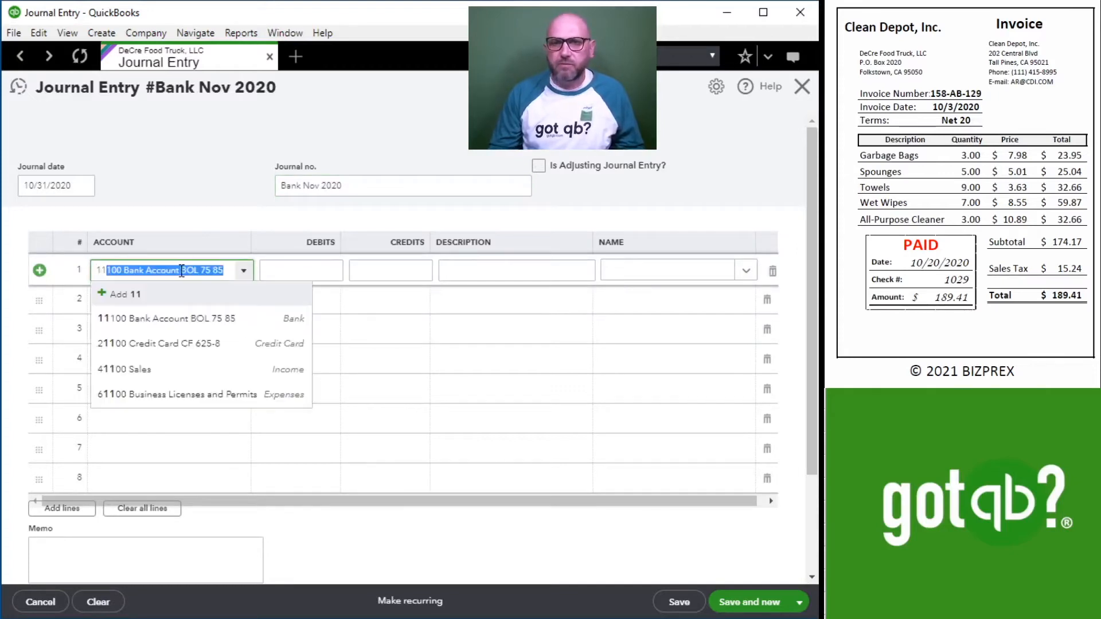
pyautogui.click(175, 318)
pyautogui.click(387, 267)
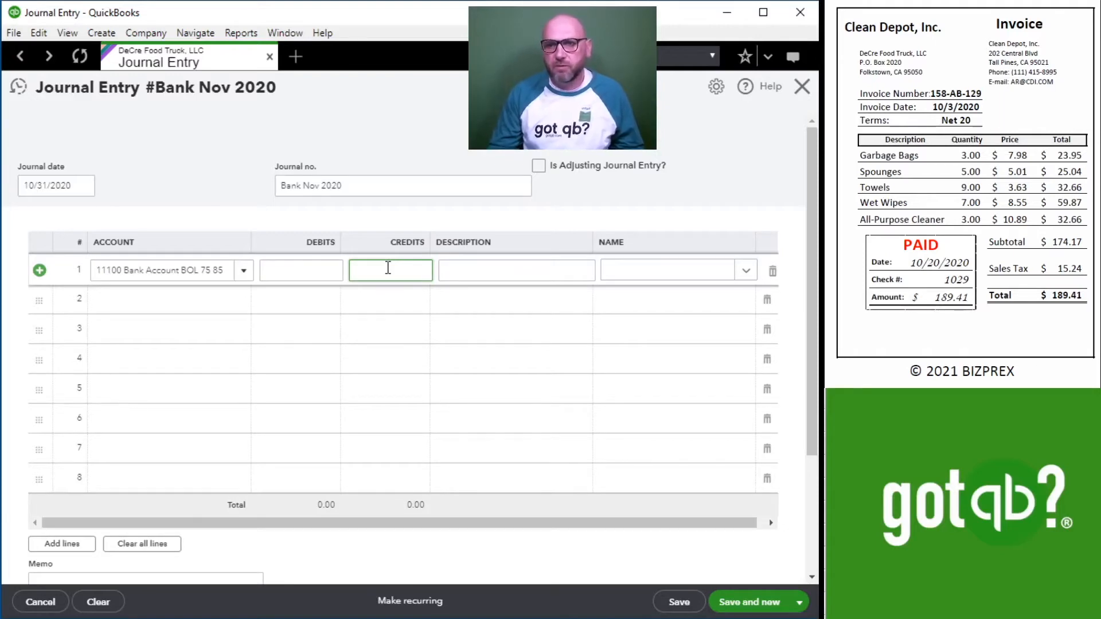
pyautogui.write('189.41')
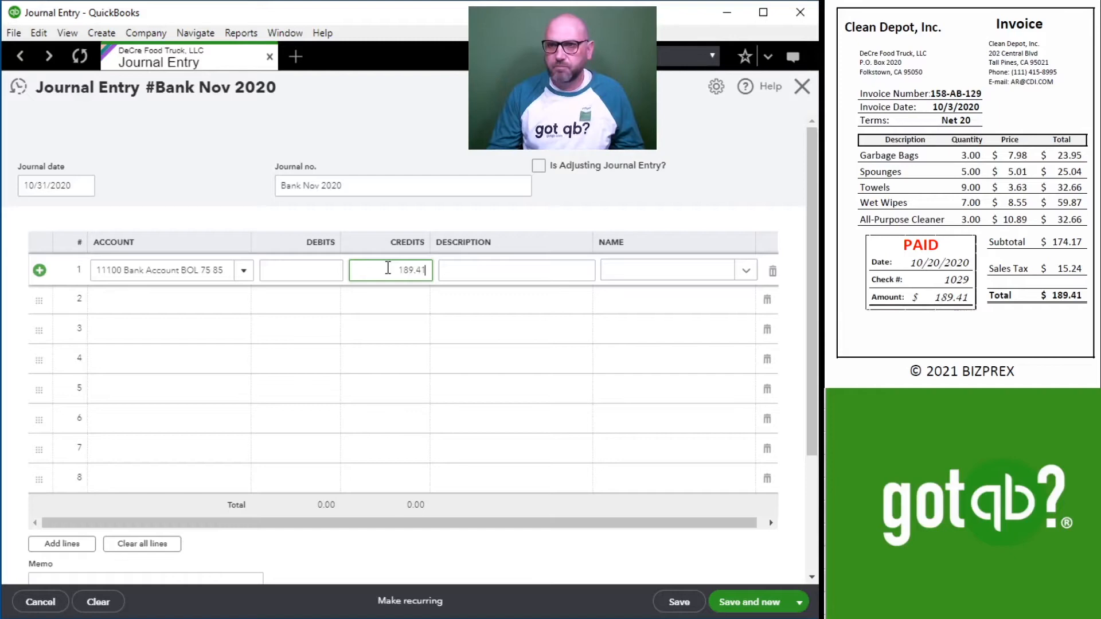
pyautogui.press('Tab')
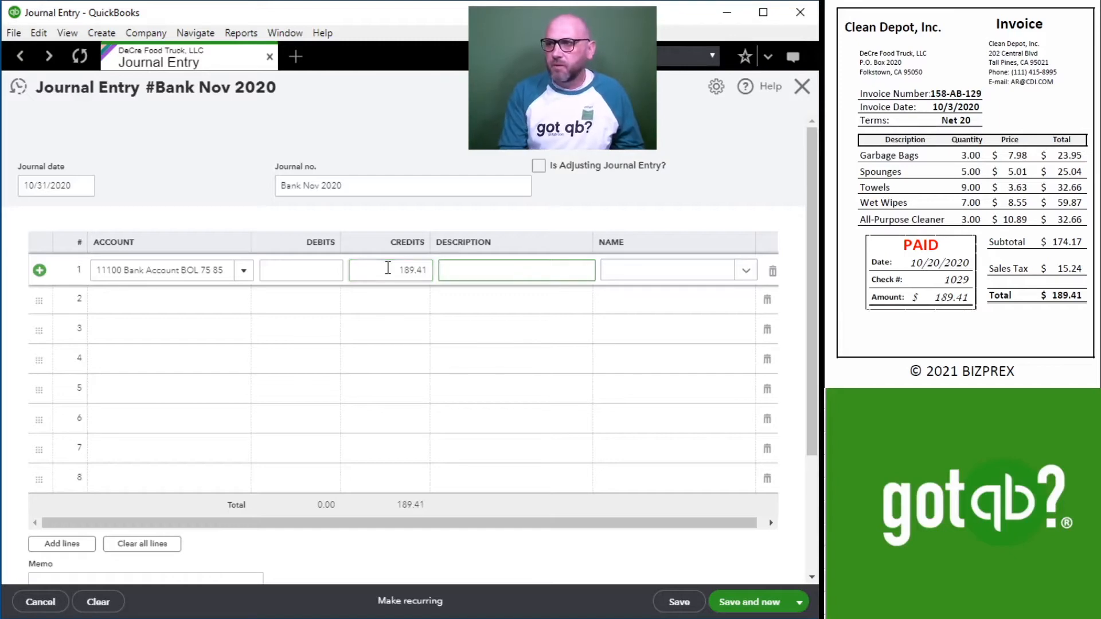
pyautogui.write('1029')
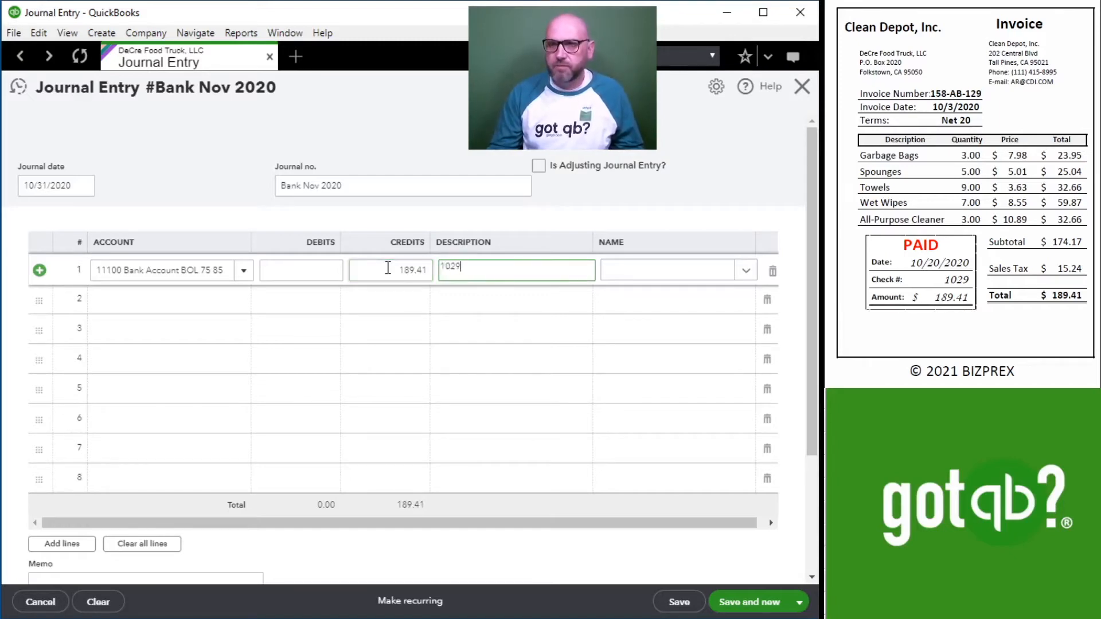
pyautogui.press('Tab')
# Fill line 2 with the 60400 Cleaning Supplies account for the 189.41 debit and set its description to 158-AB-129.
pyautogui.click(177, 307)
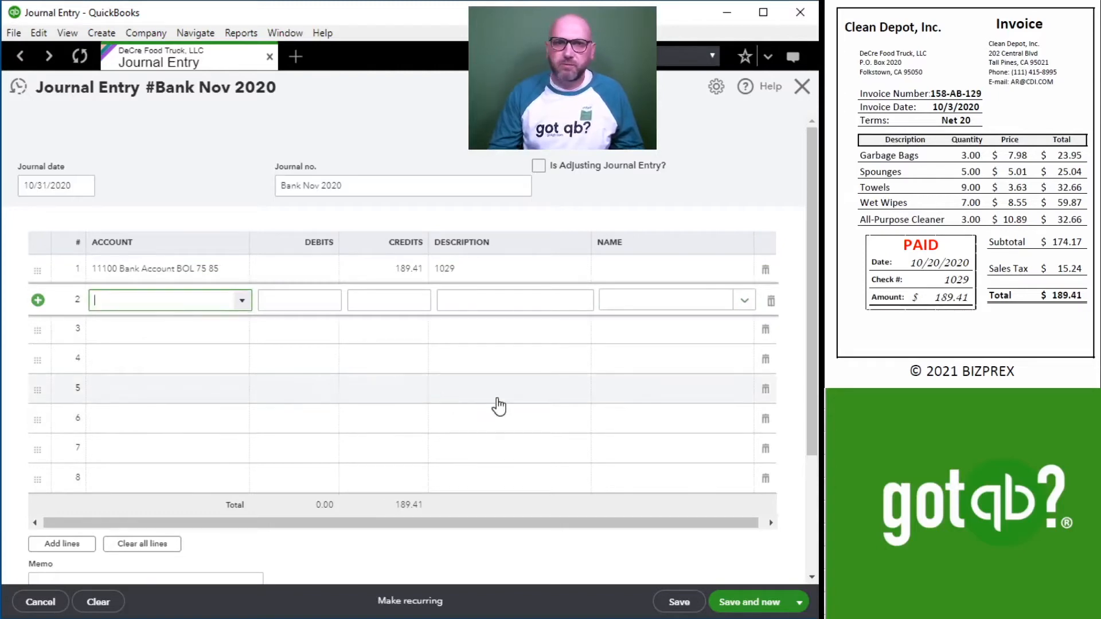
pyautogui.write('clea')
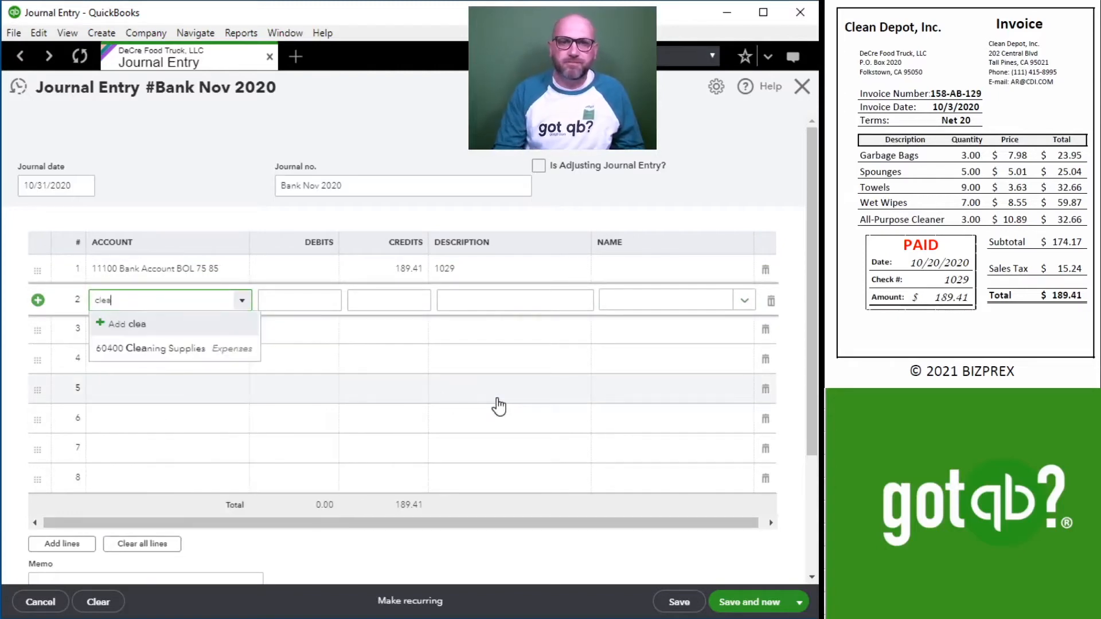
pyautogui.click(177, 349)
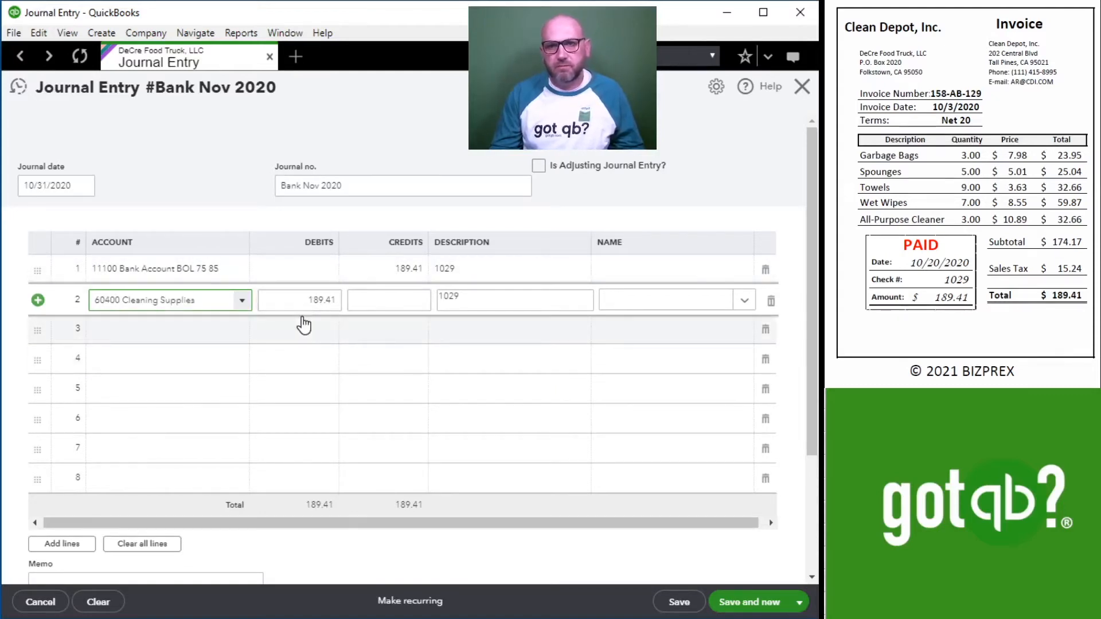
pyautogui.click(482, 297)
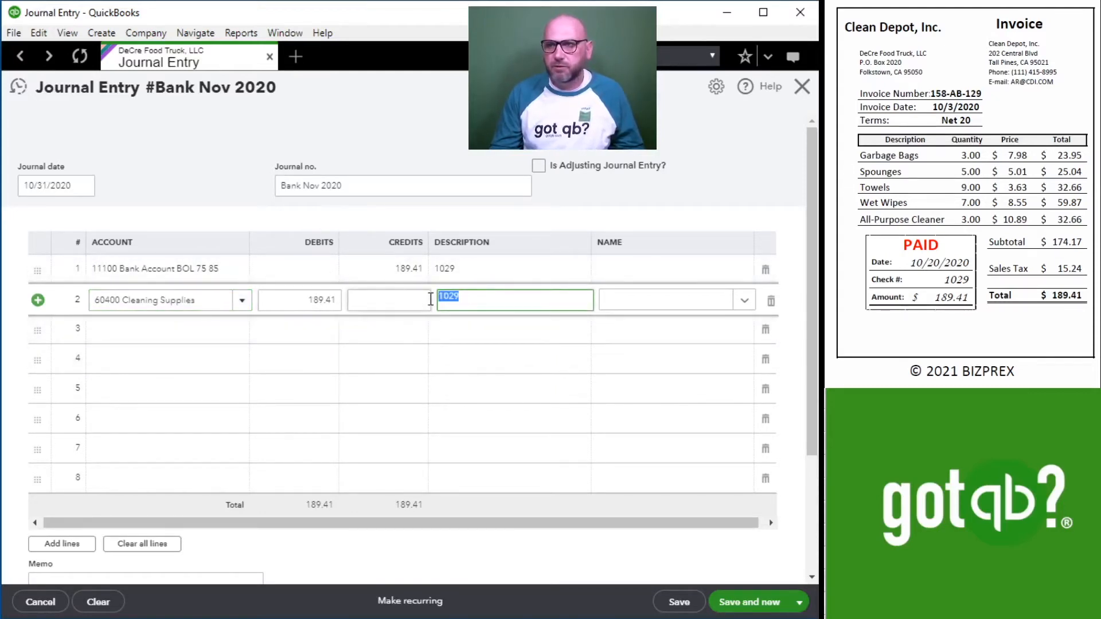
pyautogui.write('158')
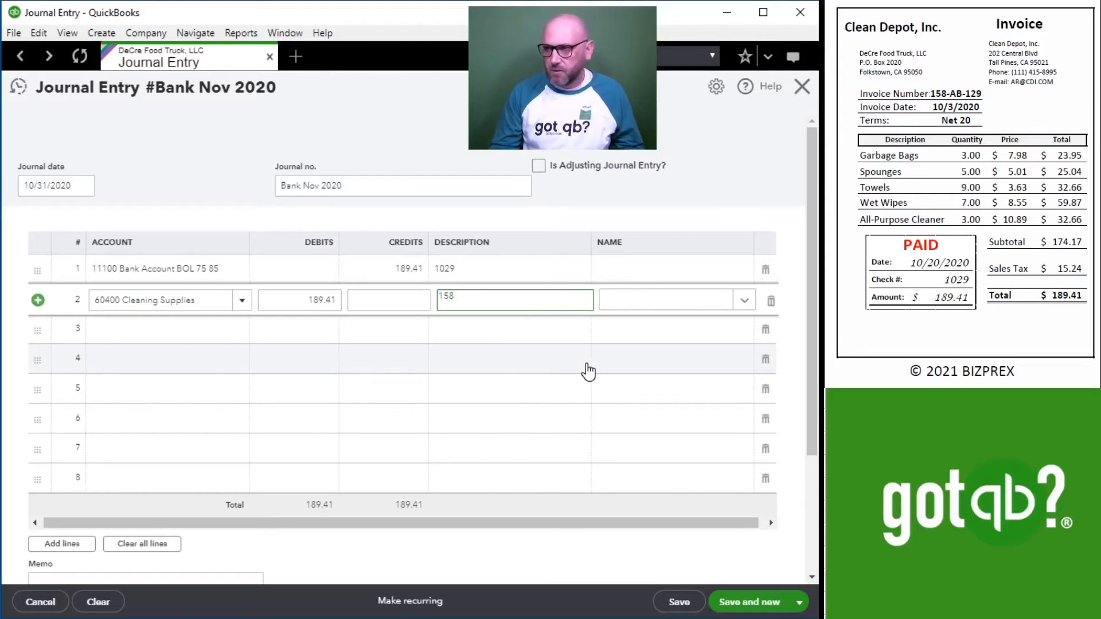
pyautogui.write('-AB-129')
pyautogui.press('Tab')
pyautogui.press('Tab')
pyautogui.press('Tab')
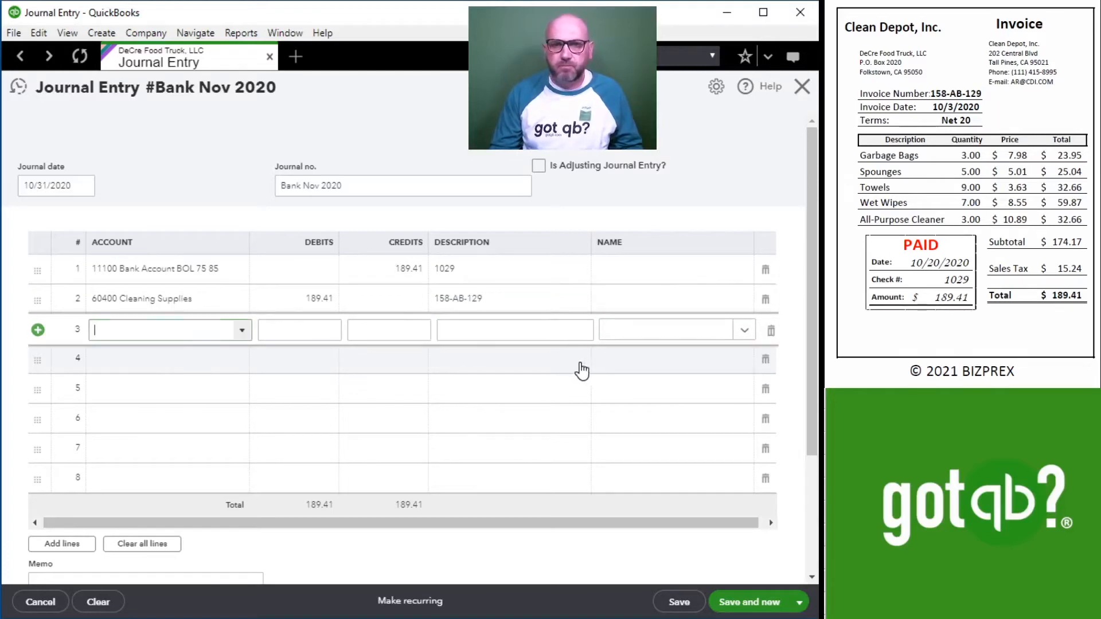
# Bring up the Utilites 2GO invoice and fill line 3 with the 11100 Bank Account BOL, a credit of 398.79 and the description 1028.
pyautogui.scroll(-10, 921, 224)
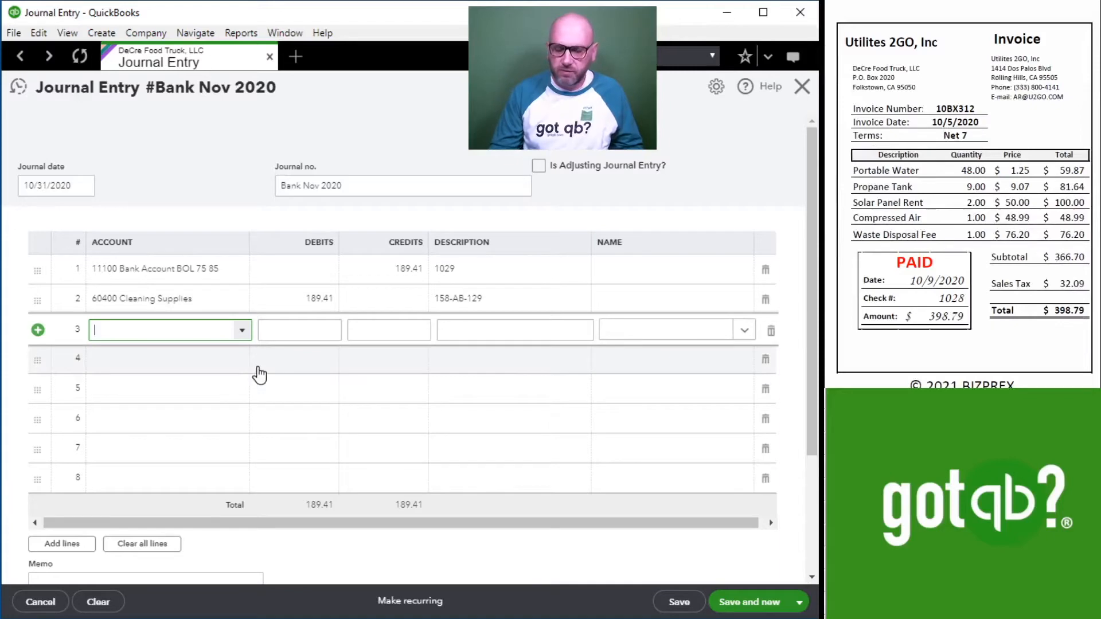
pyautogui.write('11100 Bank Account BOL 75 85')
pyautogui.press('Tab')
pyautogui.click(393, 329)
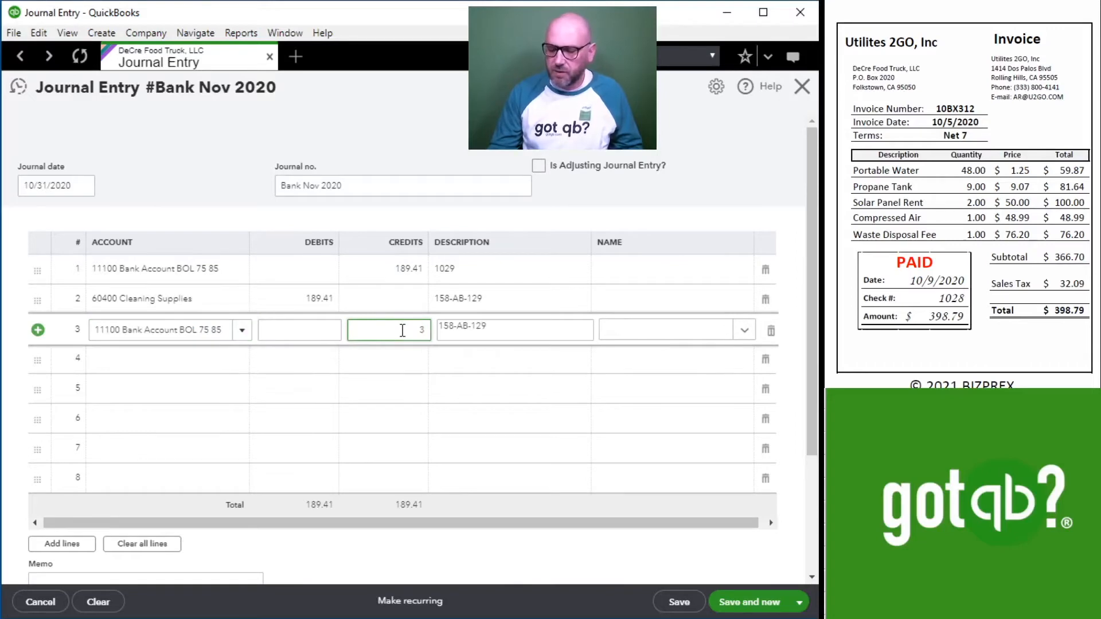
pyautogui.write('398.79')
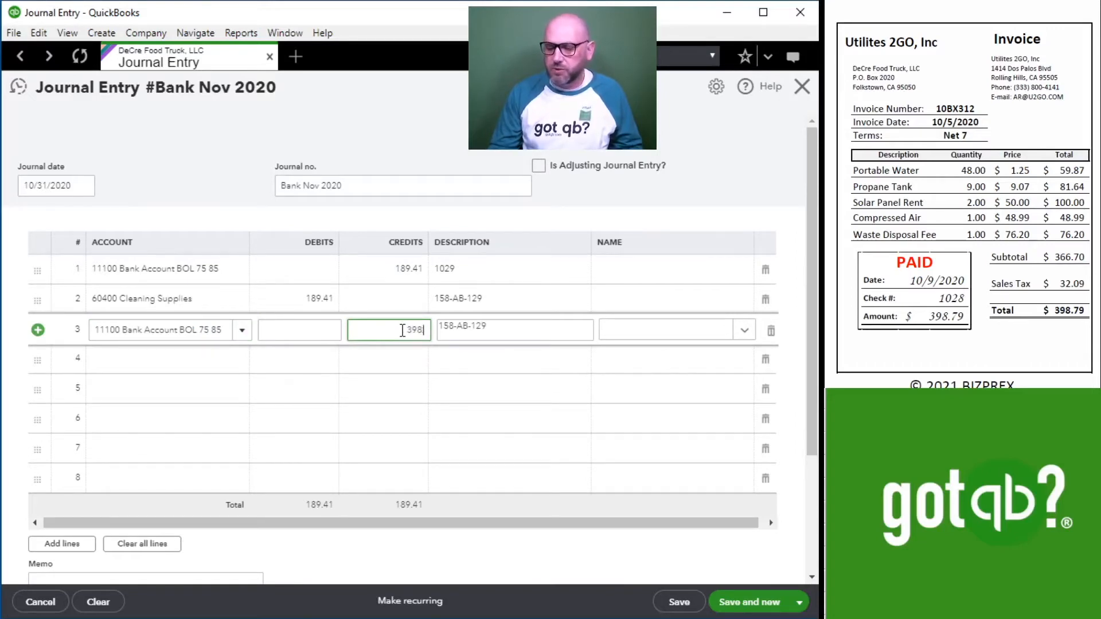
pyautogui.press('Tab')
pyautogui.press('BackSpace')
pyautogui.press('BackSpace')
pyautogui.press('BackSpace')
pyautogui.press('BackSpace')
pyautogui.press('BackSpace')
pyautogui.press('BackSpace')
pyautogui.press('BackSpace')
pyautogui.press('BackSpace')
pyautogui.press('BackSpace')
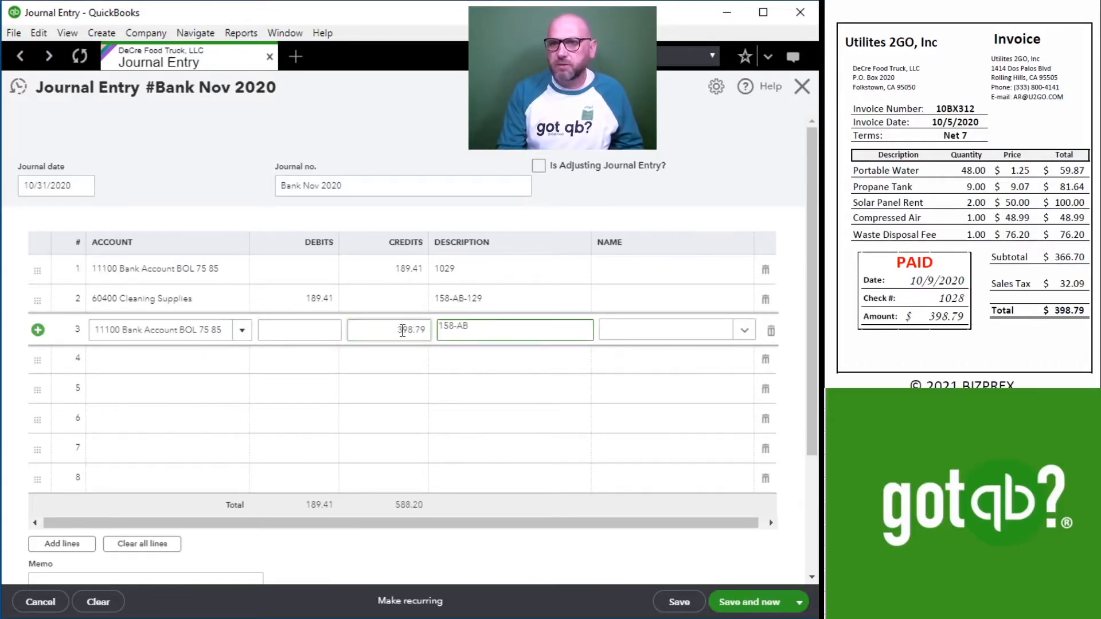
pyautogui.write('1028')
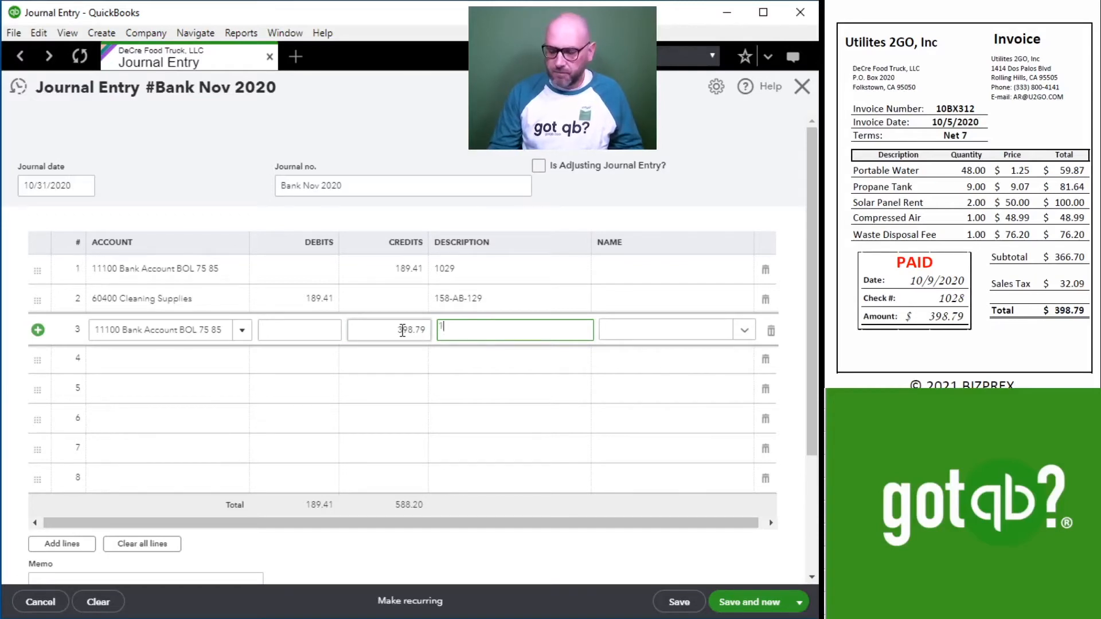
pyautogui.press('Tab')
pyautogui.press('Tab')
pyautogui.press('Tab')
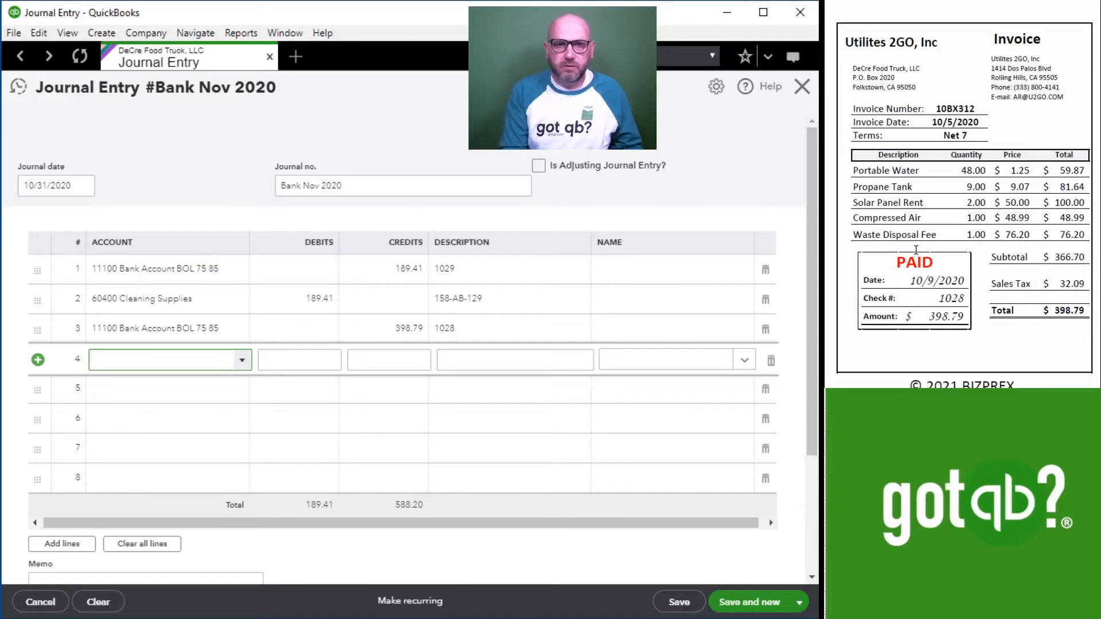
# Fill line 4 with the 63100 Utilities account for the 398.79 debit and set its description to 10BX312.
pyautogui.write('utl')
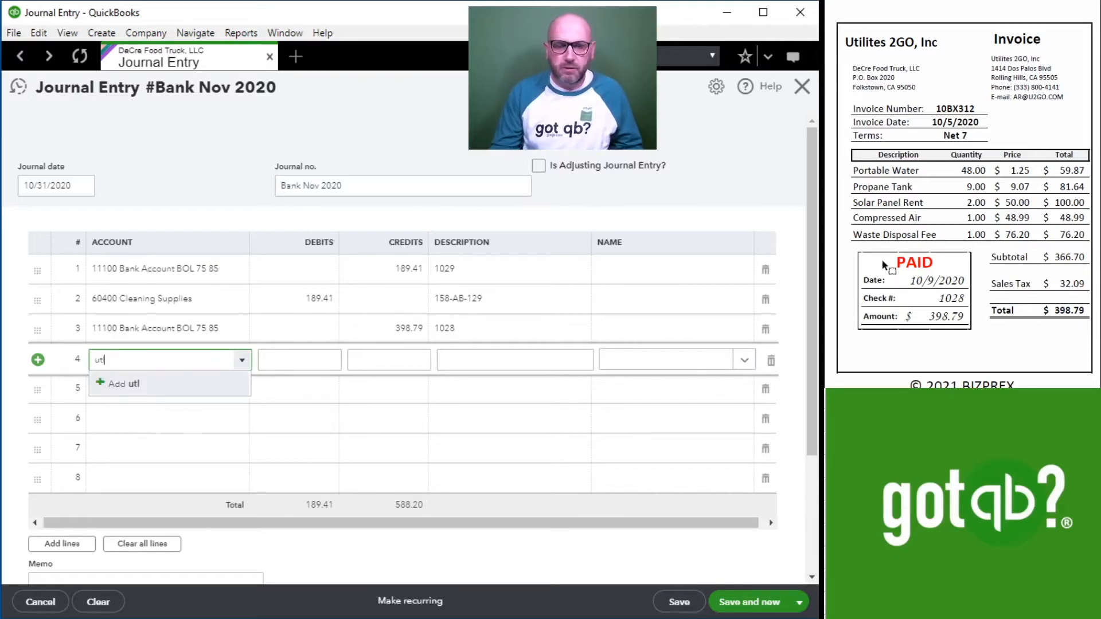
pyautogui.write('i')
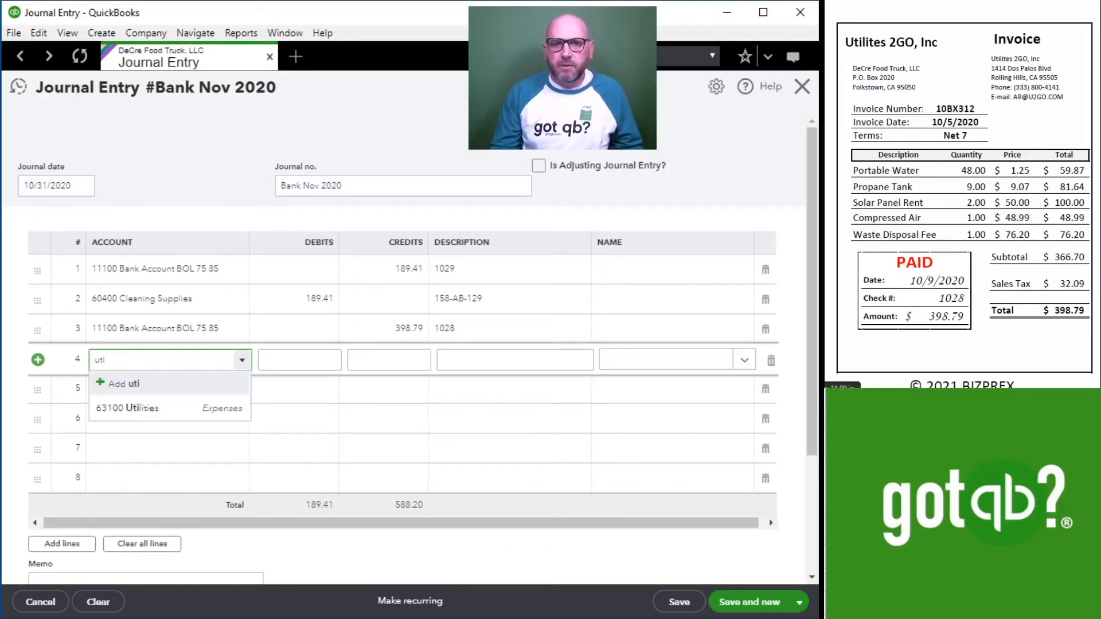
pyautogui.click(159, 426)
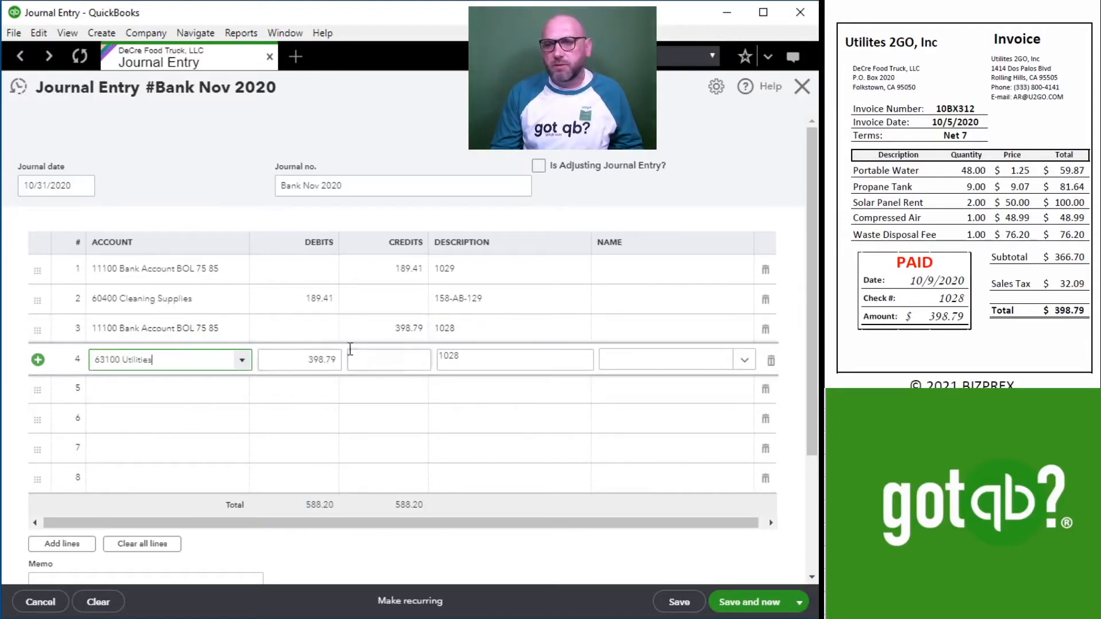
pyautogui.click(493, 358)
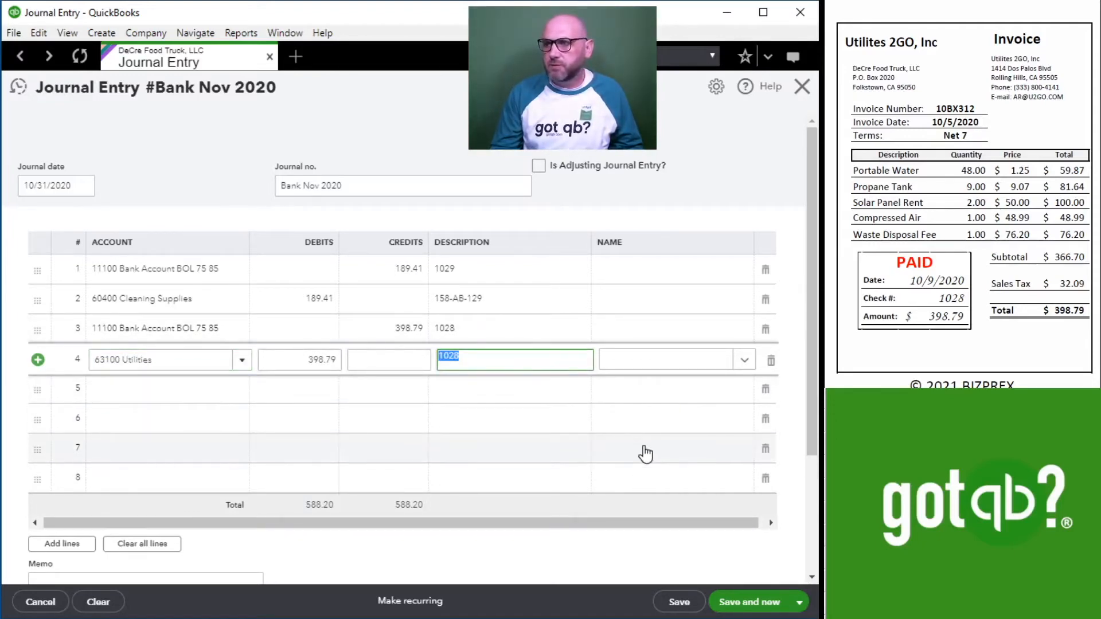
pyautogui.write('10BX3')
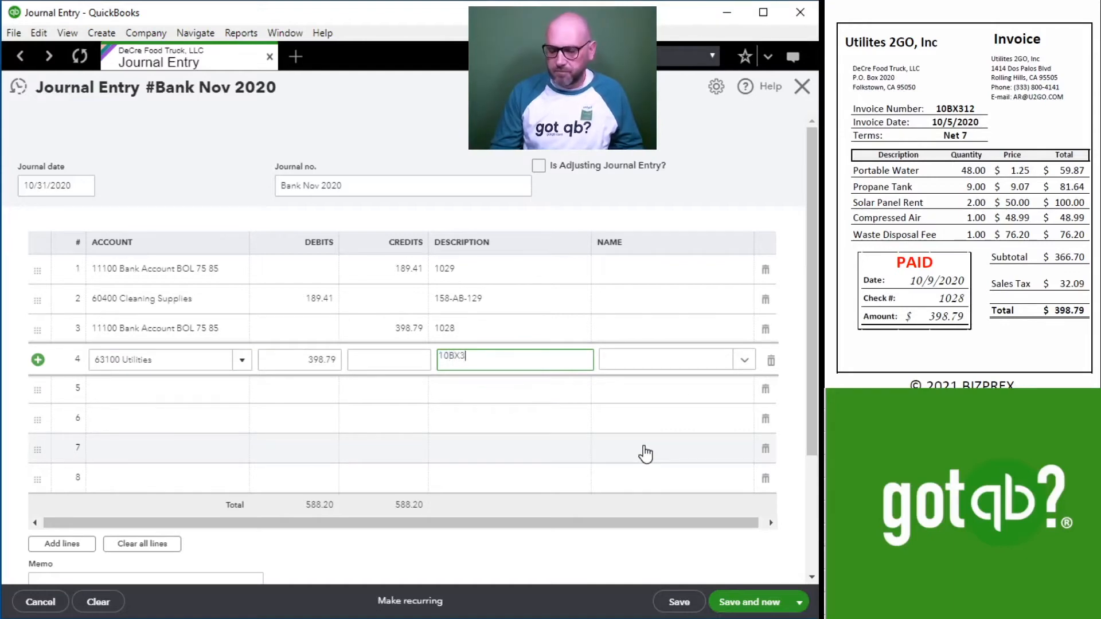
pyautogui.press('Tab')
pyautogui.press('Tab')
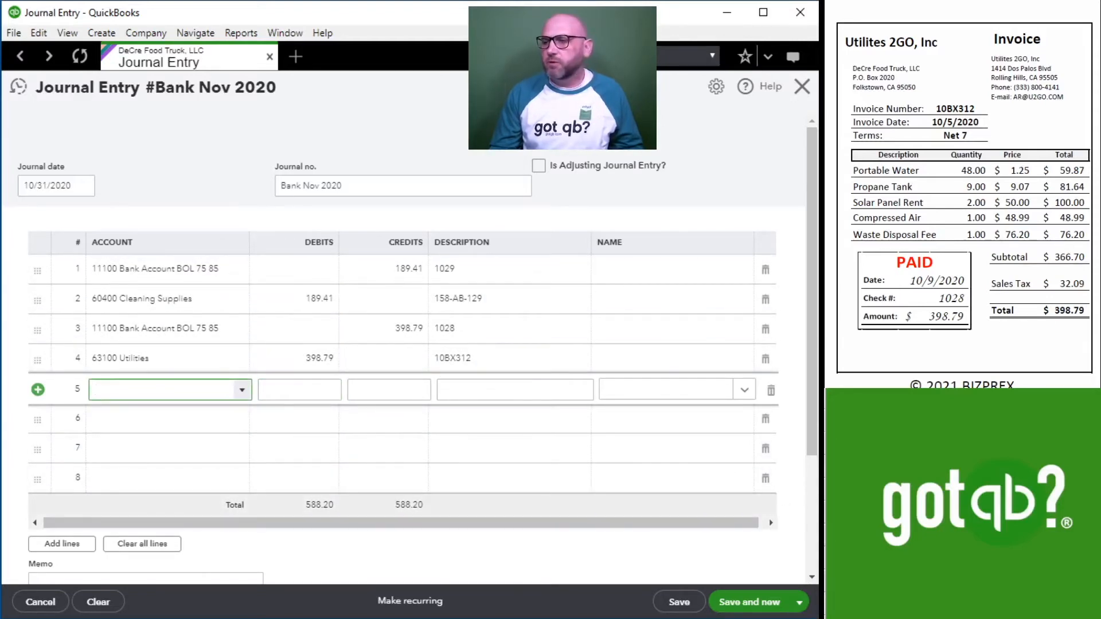
# Bring up the Big Lease invoice and fill line 5 with the 11100 Bank Account BOL, a credit of 1,380.00 and the description 1030.
pyautogui.scroll(-10, 945, 188)
pyautogui.scroll(1, 945, 188)
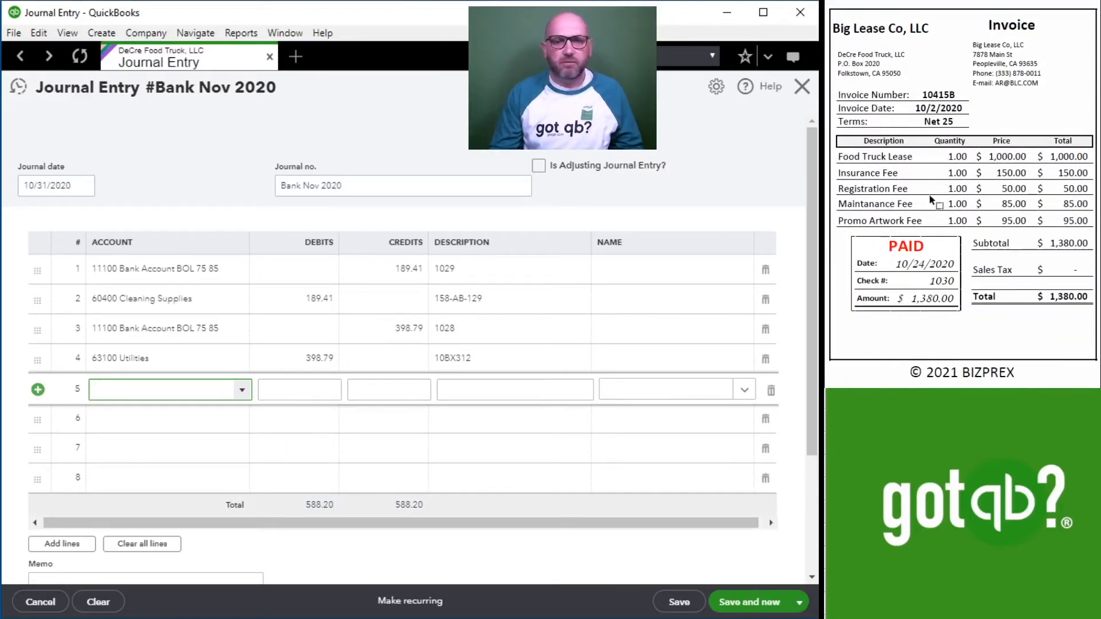
pyautogui.click(163, 385)
pyautogui.write('1')
pyautogui.click(177, 445)
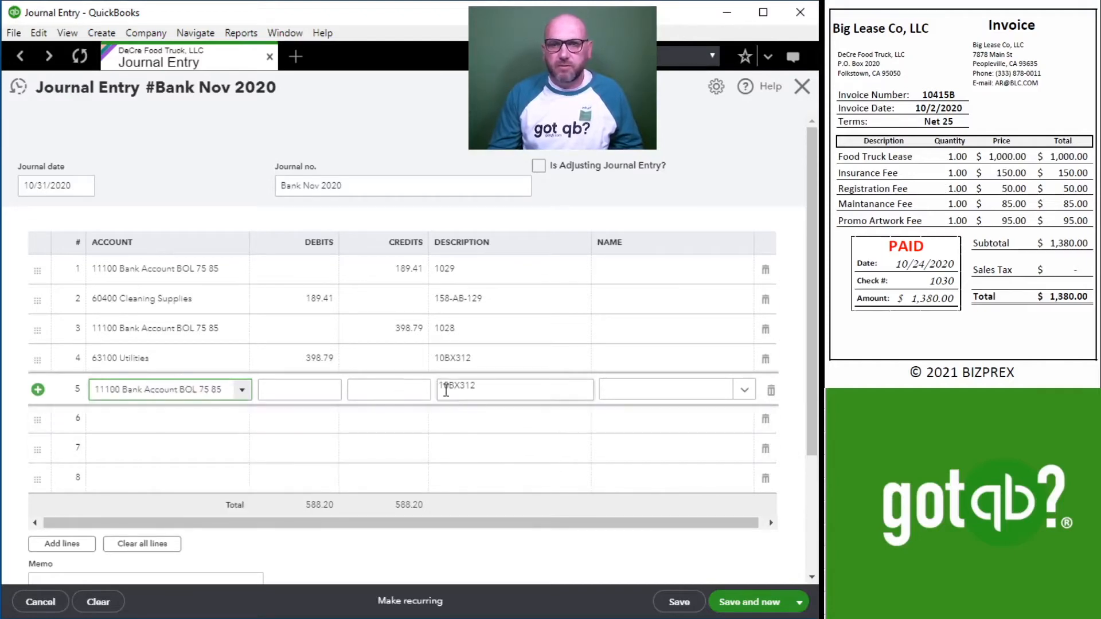
pyautogui.click(389, 389)
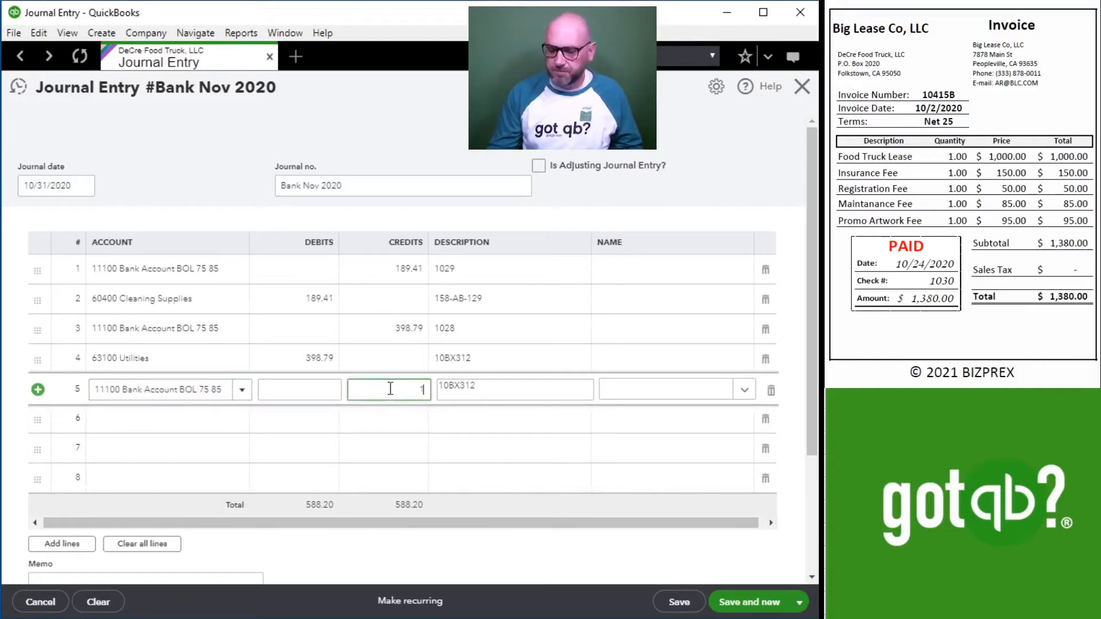
pyautogui.press('Tab')
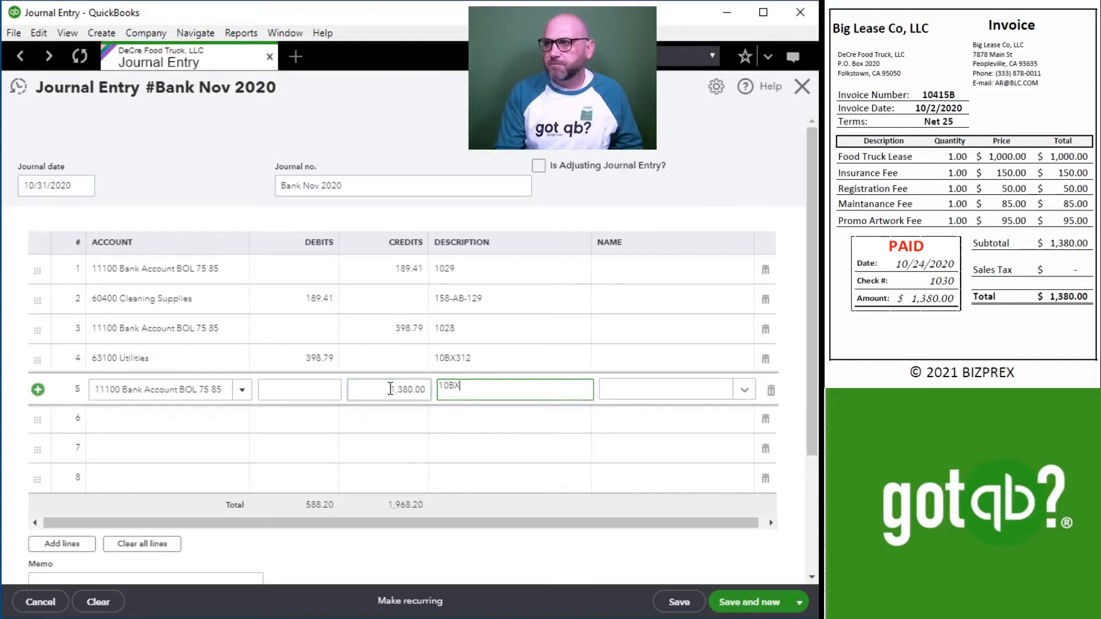
pyautogui.write('1030')
pyautogui.press('Tab')
pyautogui.click(156, 425)
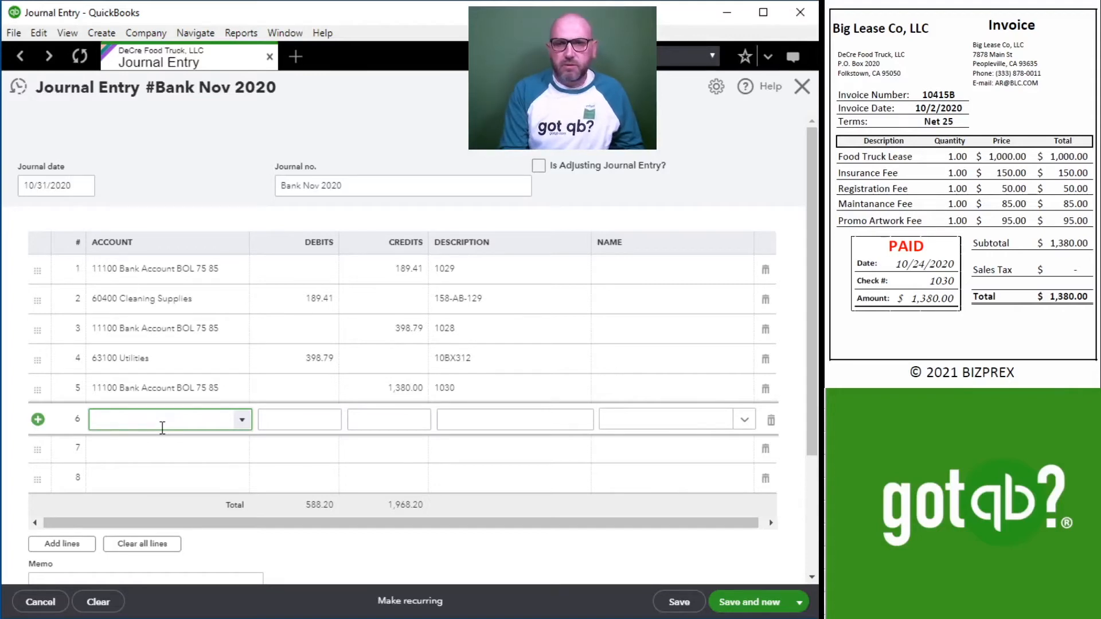
# Fill line 6 with the 62300 Rent - Vehicles, machinery, etc account, a debit of 1,000 and the description 10415B.
pyautogui.write('ret')
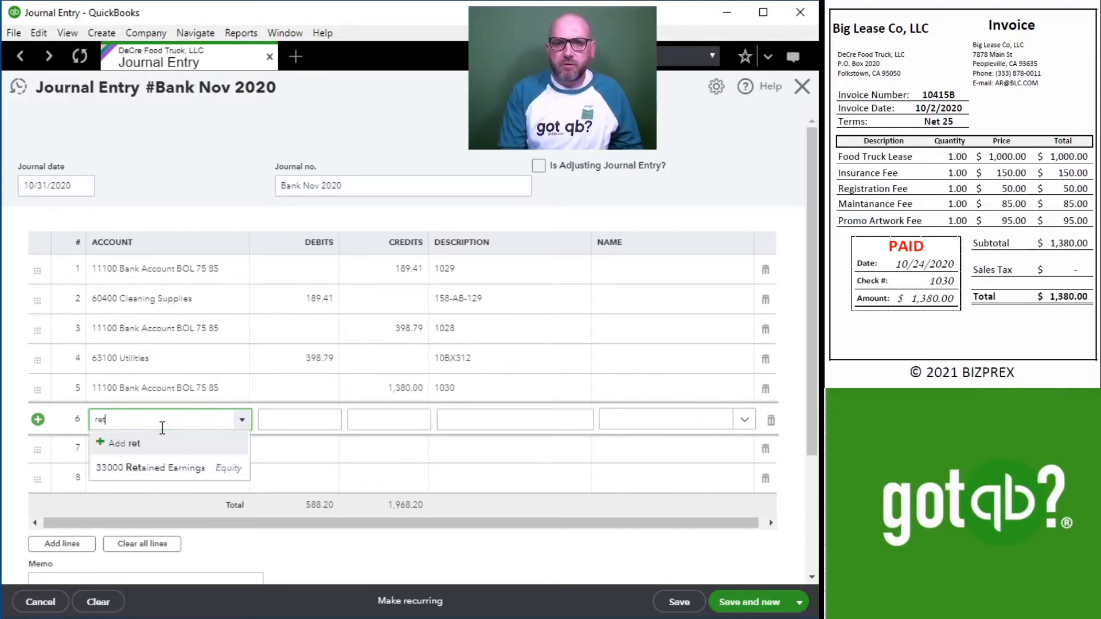
pyautogui.press('BackSpace')
pyautogui.write('n')
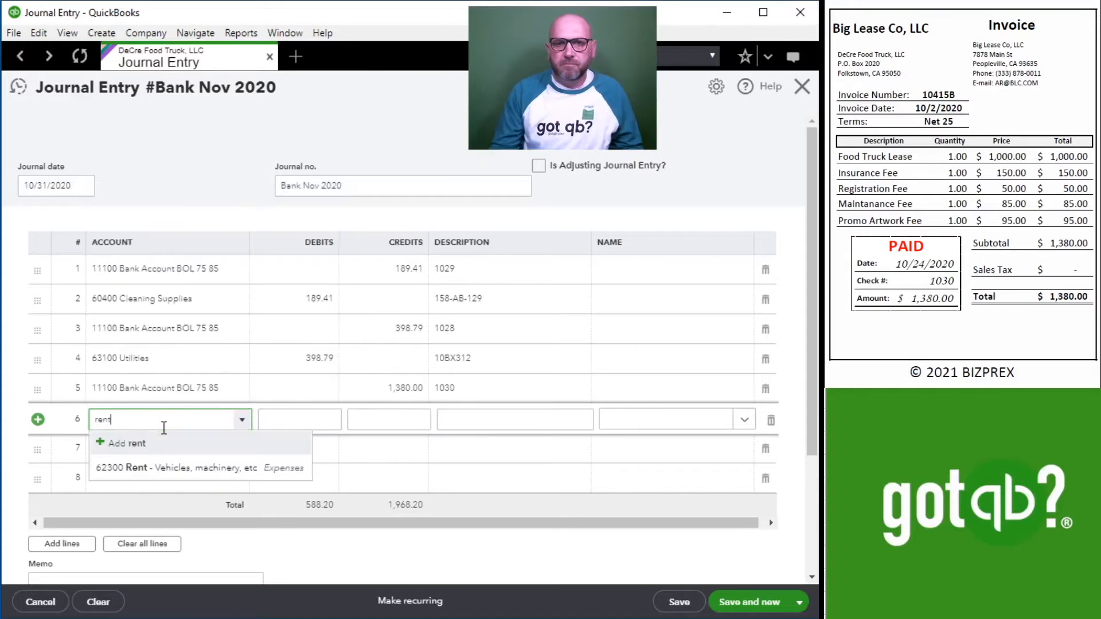
pyautogui.click(175, 459)
pyautogui.click(287, 417)
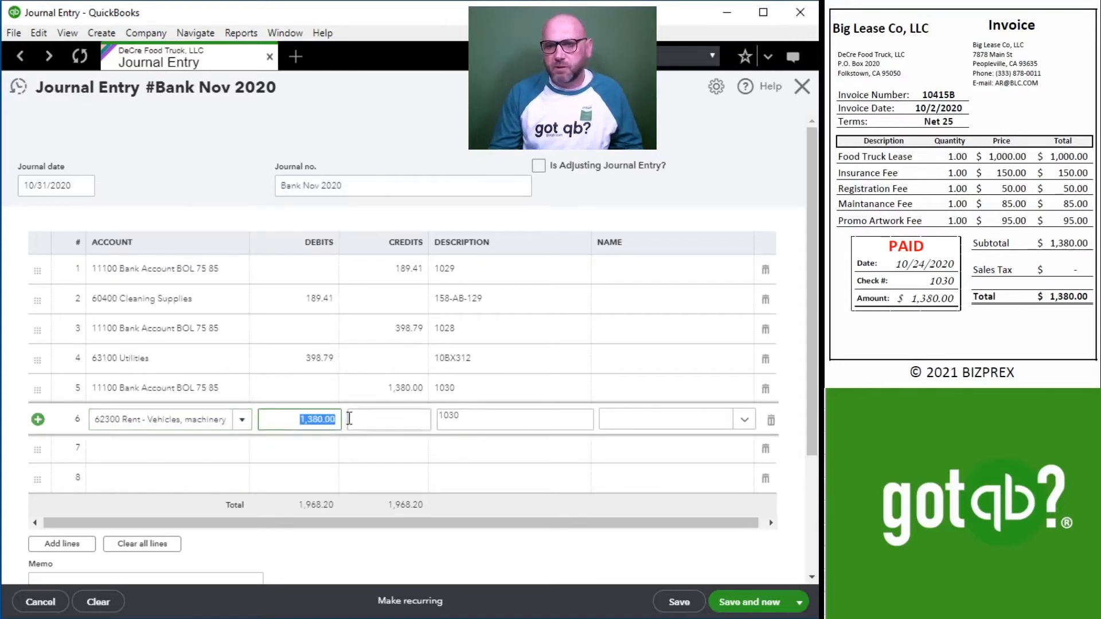
pyautogui.write('1,')
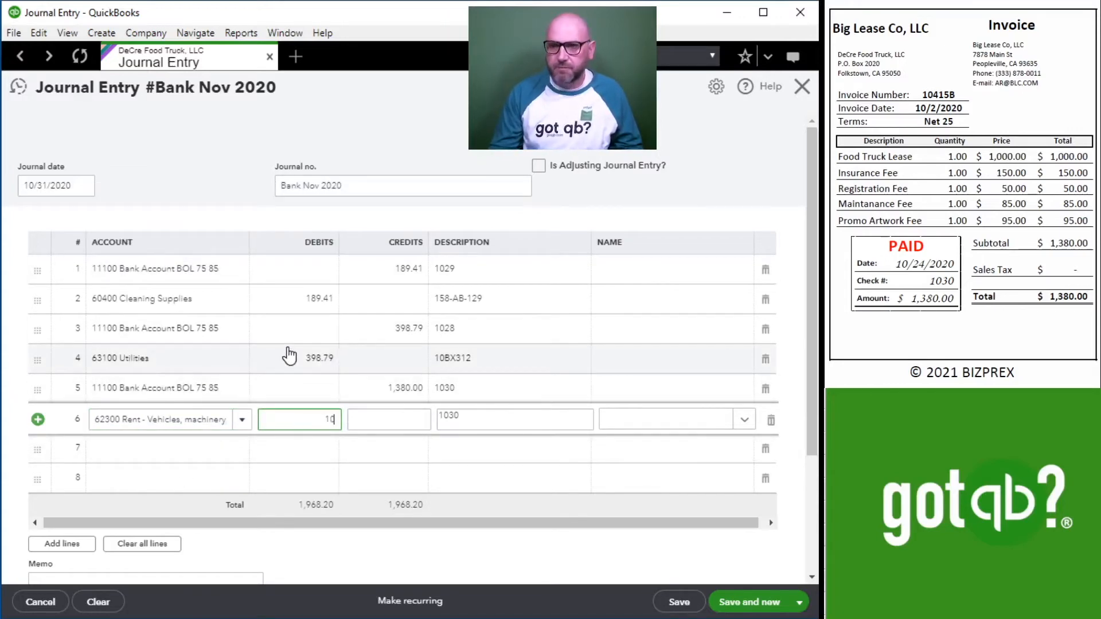
pyautogui.write('000')
pyautogui.press('Tab')
pyautogui.press('Tab')
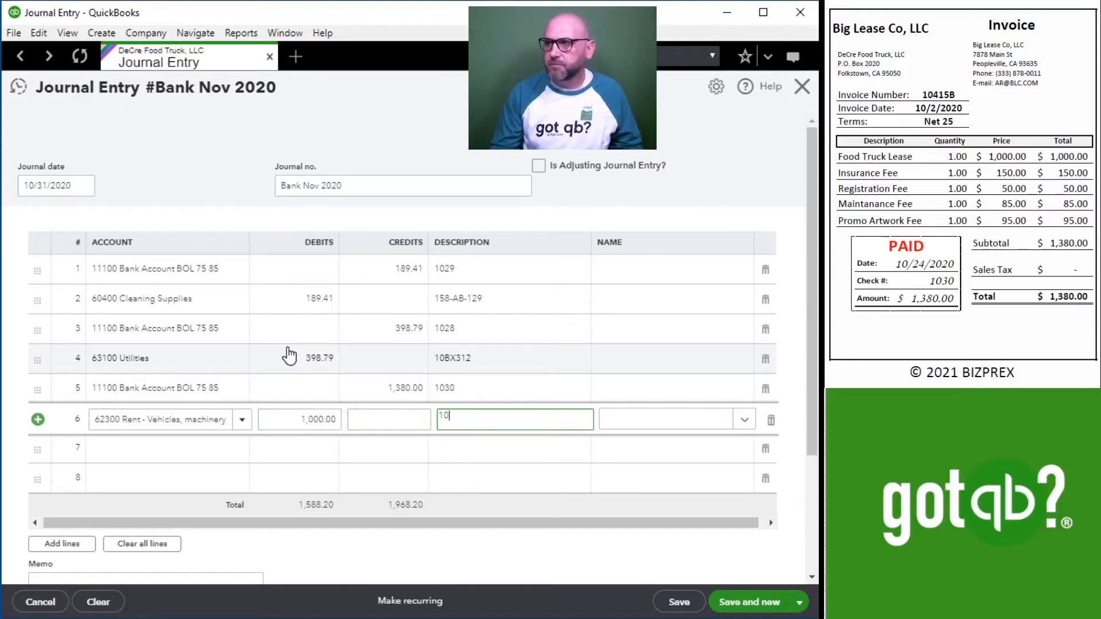
pyautogui.write('10415B')
pyautogui.press('Tab')
pyautogui.press('Tab')
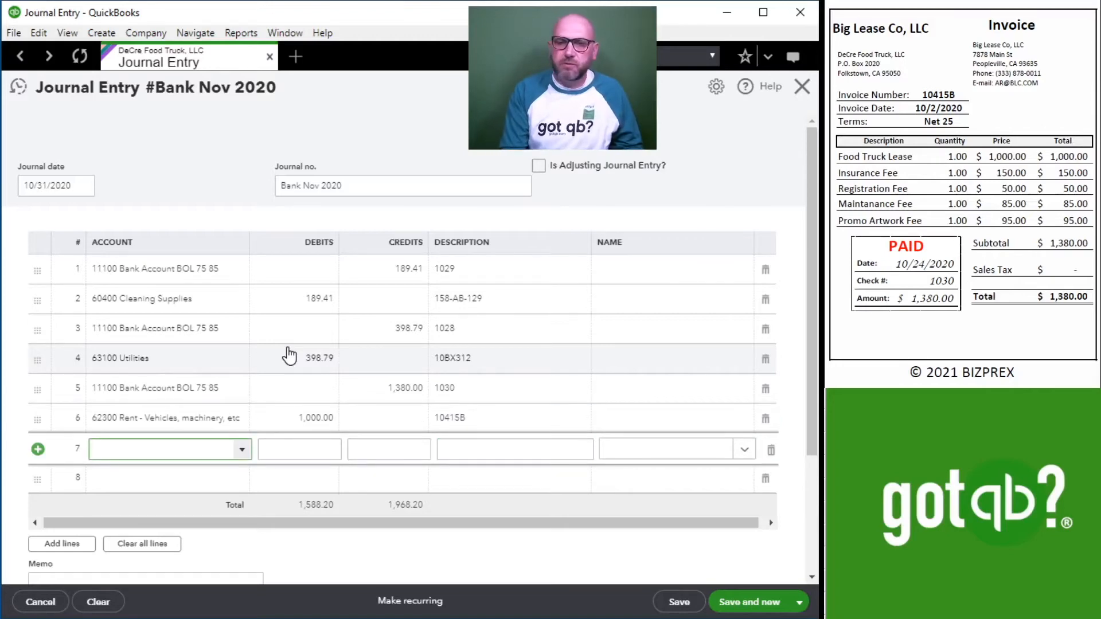
pyautogui.write('ins')
pyautogui.press('Tab')
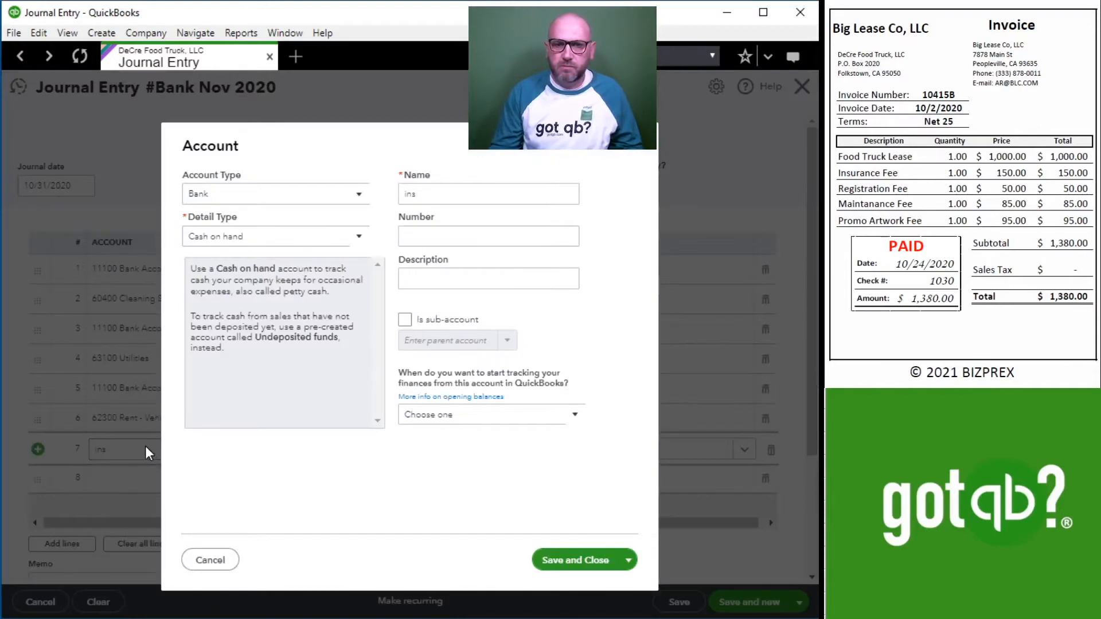
pyautogui.click(208, 561)
# Fill line 7 with the 63300 Insurance Expense account and a debit of 150 for the insurance fee.
pyautogui.write('insu')
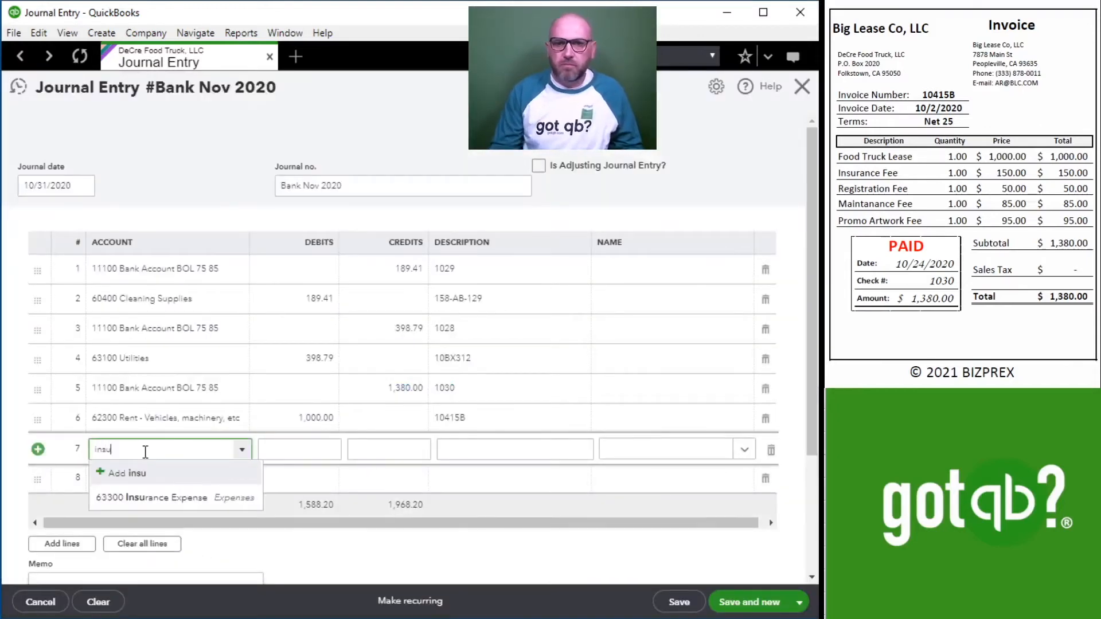
pyautogui.click(210, 497)
pyautogui.click(316, 448)
pyautogui.write('150')
pyautogui.press('Tab')
pyautogui.press('Tab')
pyautogui.press('Tab')
pyautogui.press('Tab')
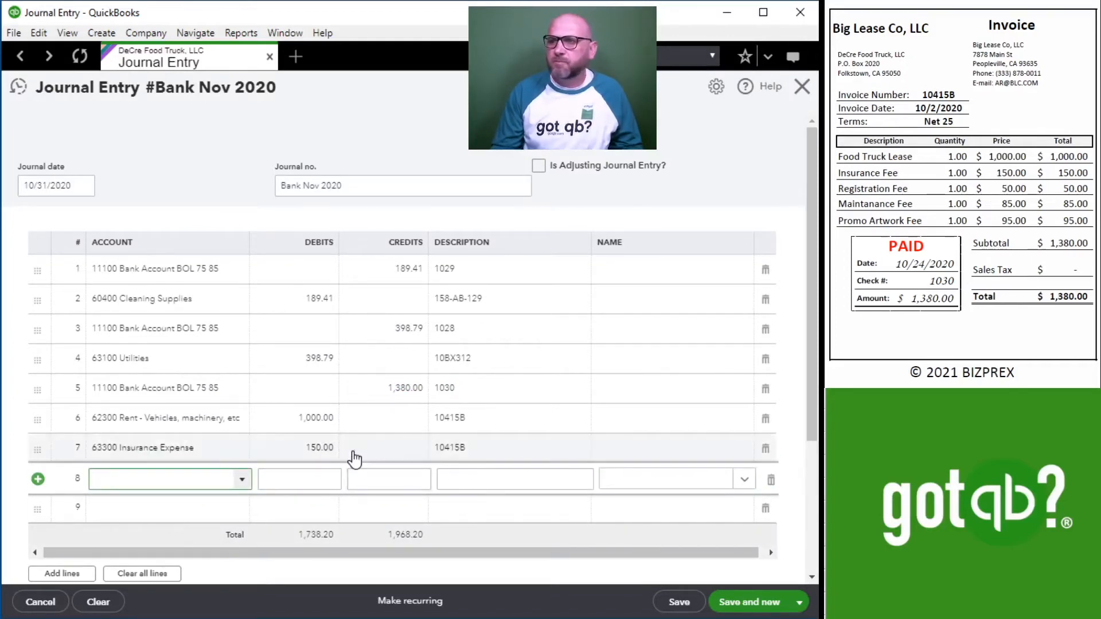
# Fill line 8 with the 62800 Dues and Subscriptions account and a debit of 50 for the registration fee.
pyautogui.write('dues')
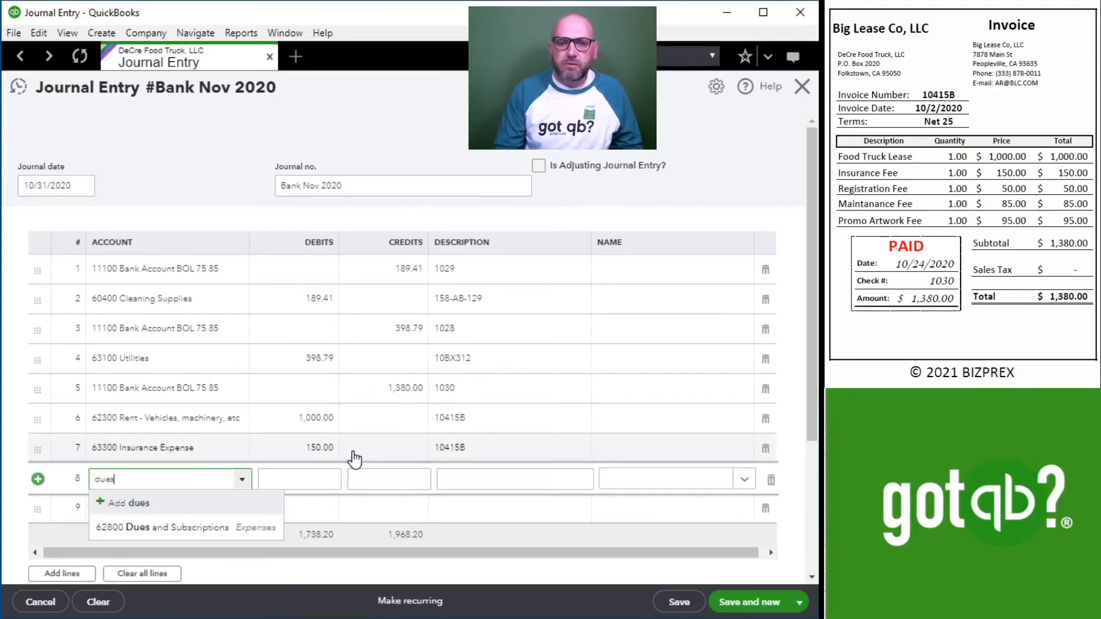
pyautogui.click(196, 528)
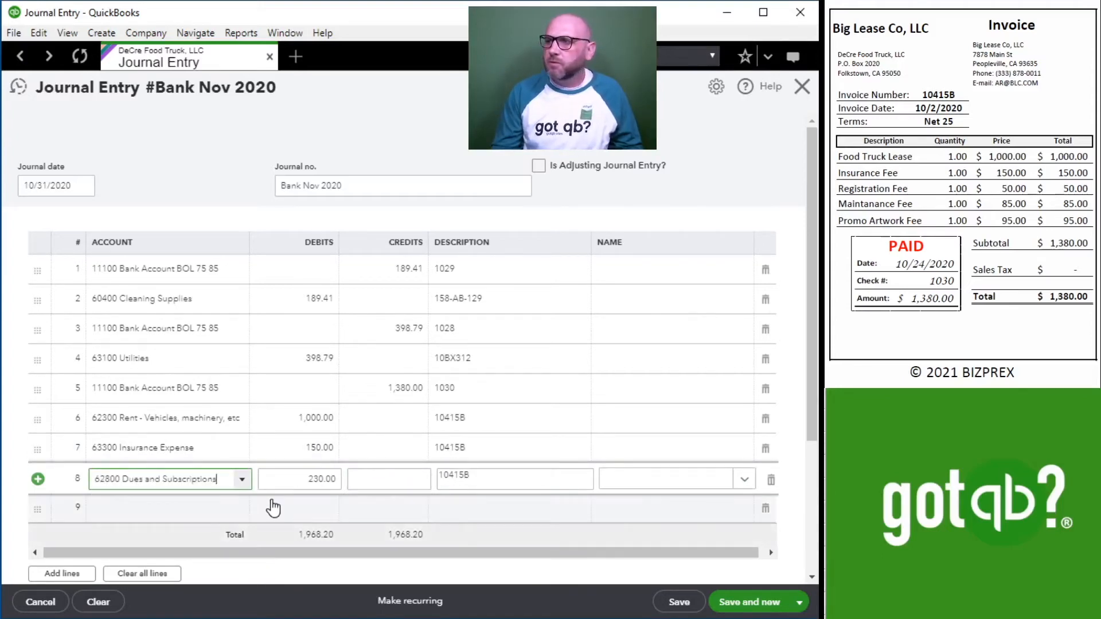
pyautogui.click(296, 486)
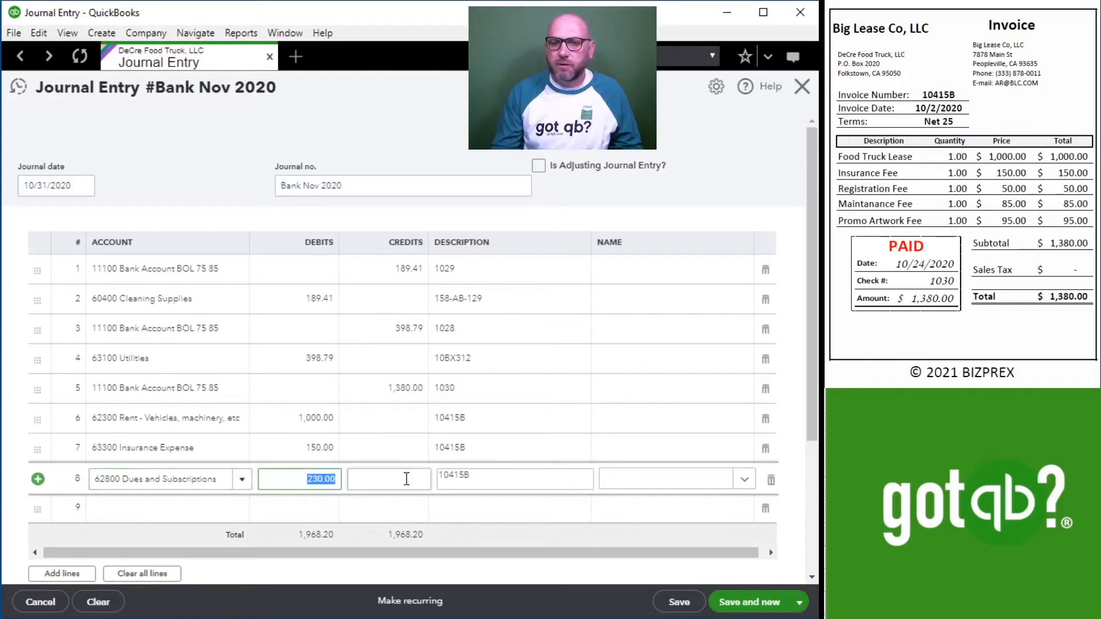
pyautogui.write('50')
pyautogui.press('Tab')
pyautogui.press('Tab')
pyautogui.press('Tab')
pyautogui.press('Tab')
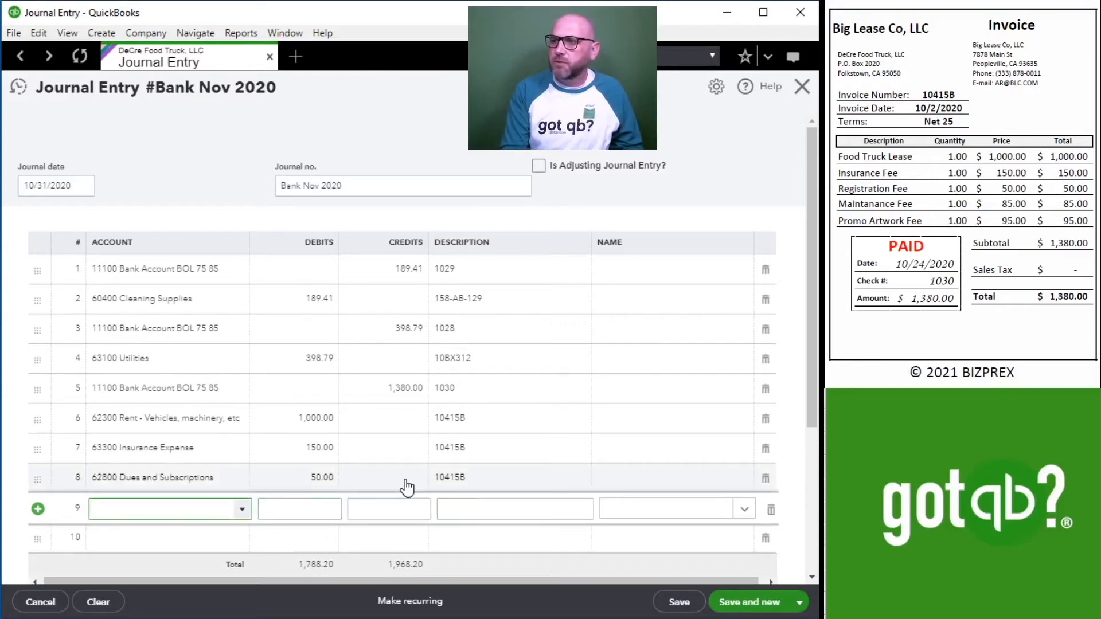
# Fill line 9 with the 62400 Repairs & Maintenance account and a debit of 85 for the maintenance fee.
pyautogui.write('main')
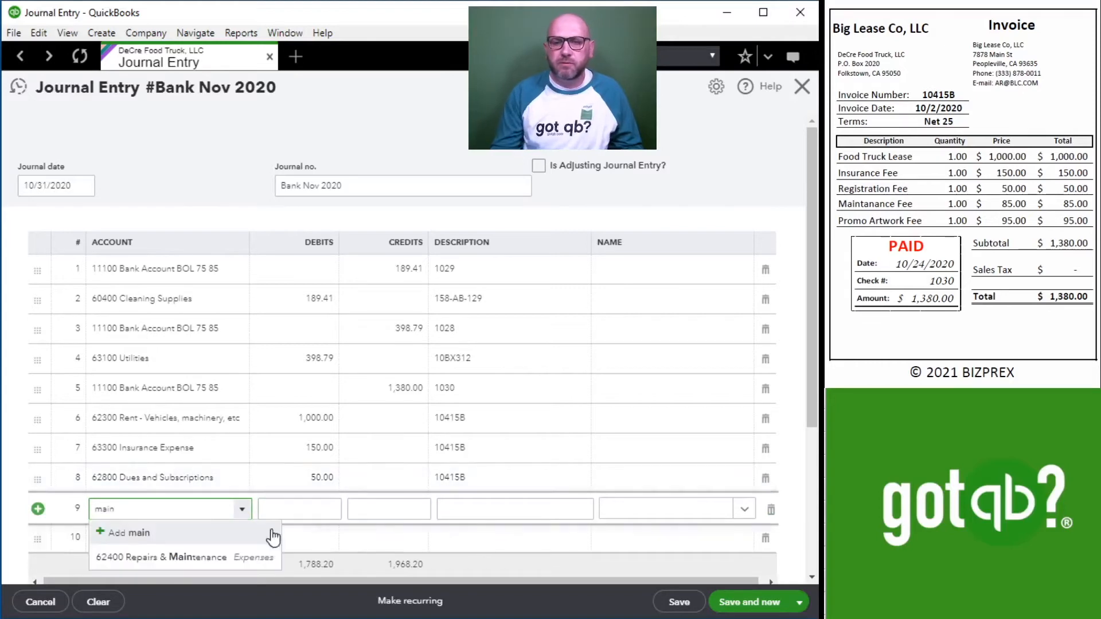
pyautogui.click(221, 560)
pyautogui.press('Tab')
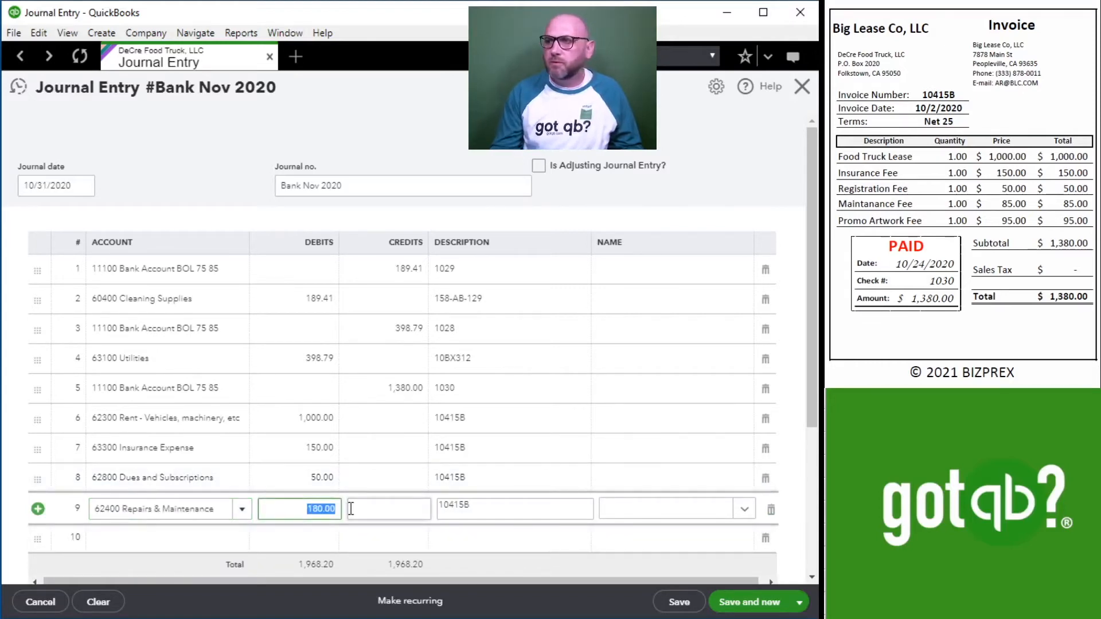
pyautogui.write('85')
pyautogui.press('Tab')
pyautogui.press('Tab')
pyautogui.press('Tab')
pyautogui.press('Tab')
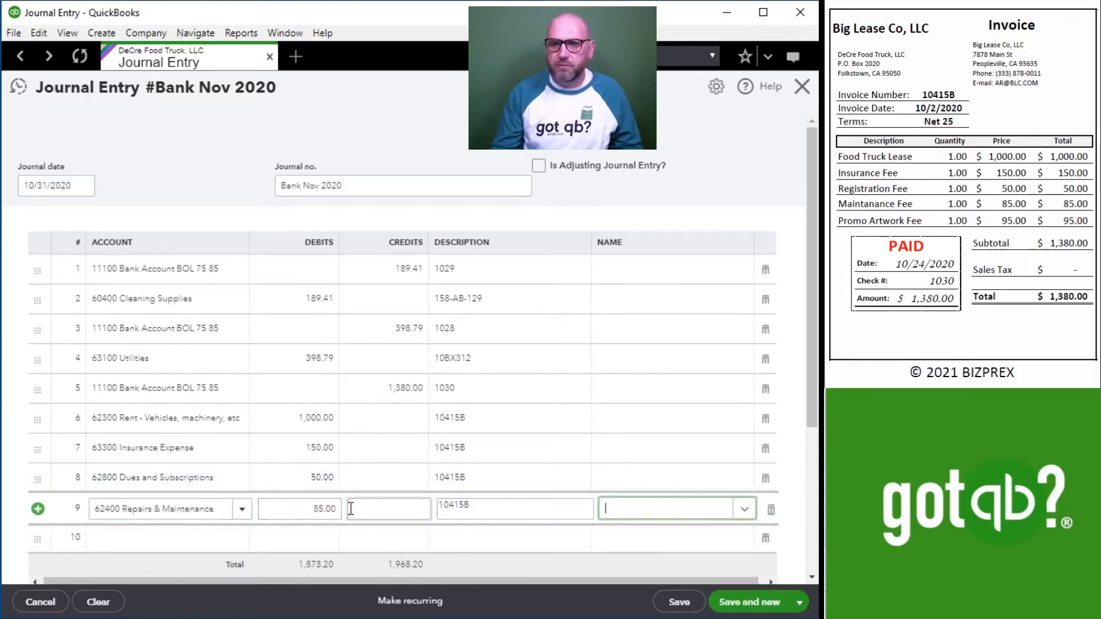
pyautogui.press('Tab')
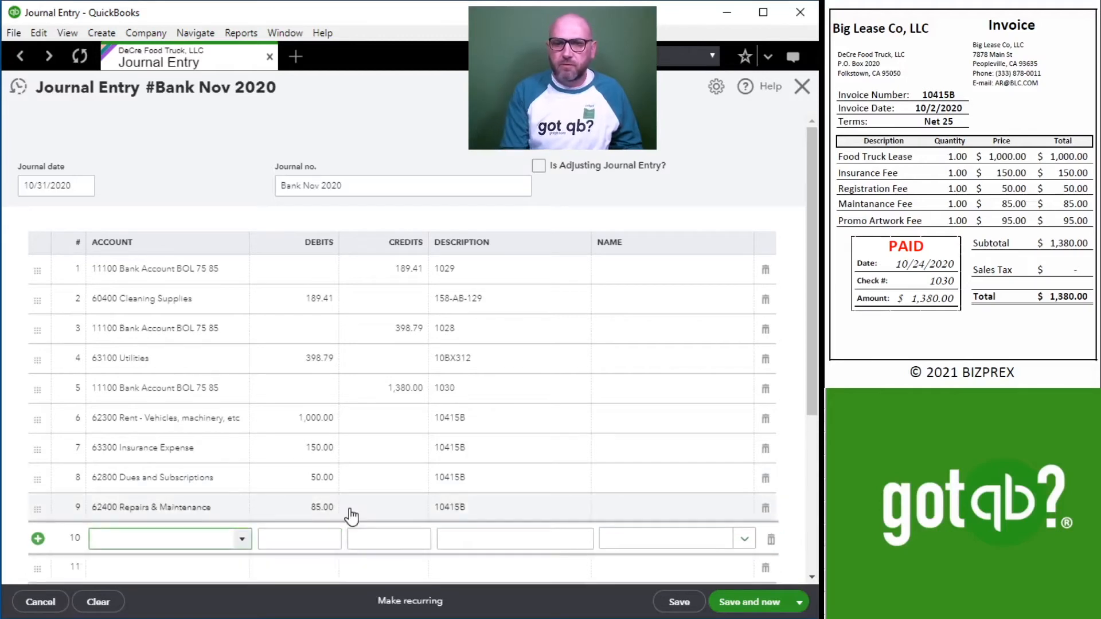
# Fill line 10 with the 62100 Advertising and Promotion account, a debit of 95 and the description 10415B.
pyautogui.write('ad')
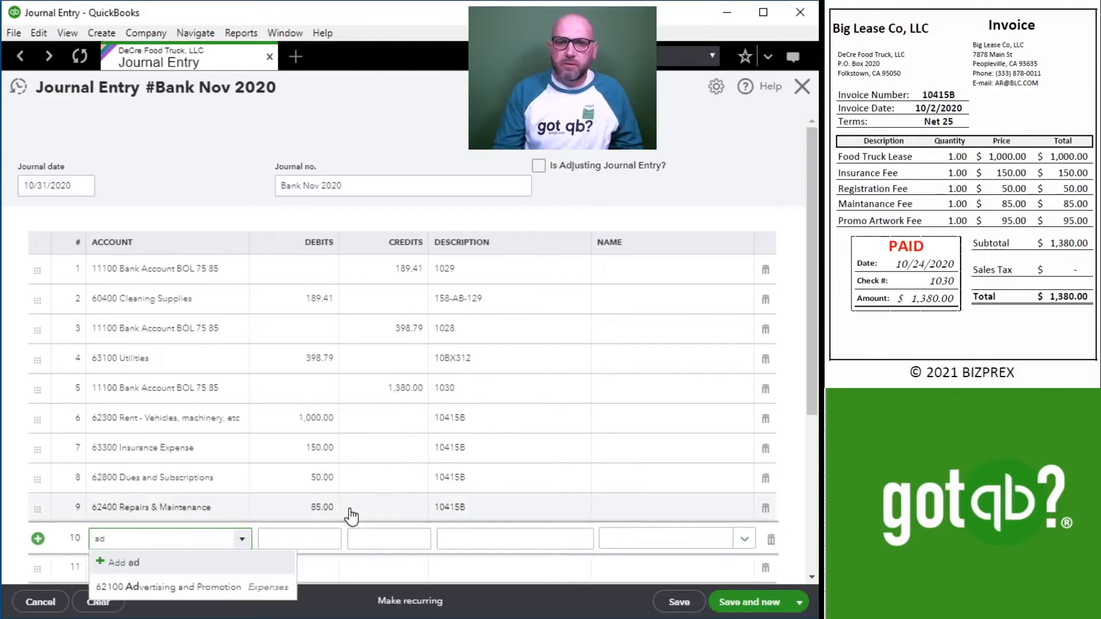
pyautogui.click(178, 587)
pyautogui.press('Tab')
pyautogui.press('Tab')
pyautogui.press('Tab')
pyautogui.press('Tab')
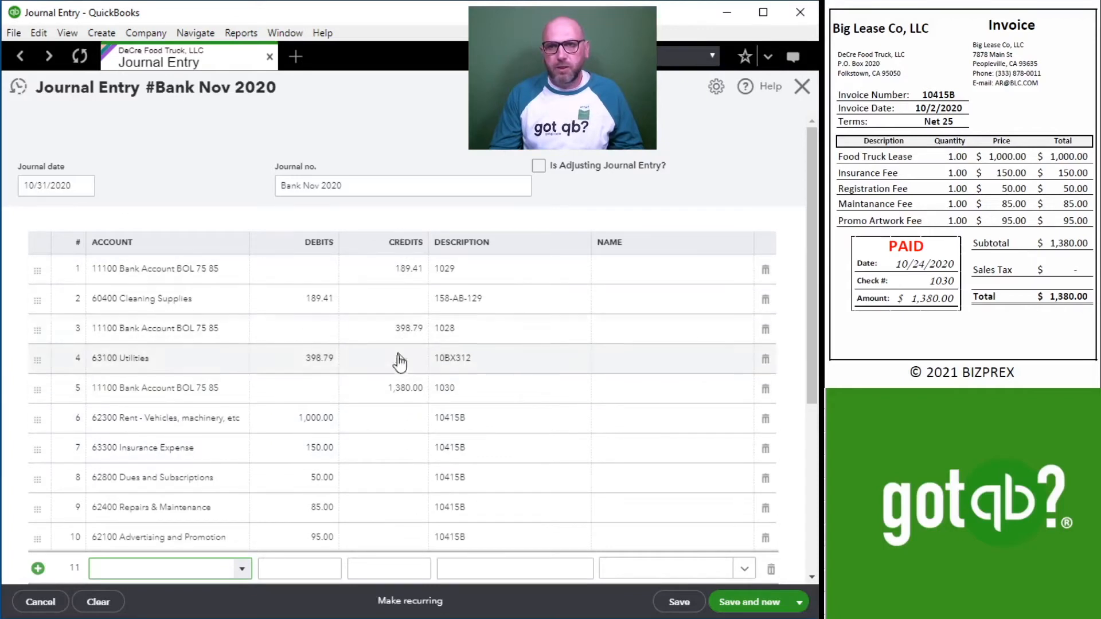
# Review the journal entry's lines and compare its total debits with its total credits.
pyautogui.scroll(-1, 387, 283)
pyautogui.scroll(-5, 388, 283)
pyautogui.scroll(5, 393, 386)
pyautogui.scroll(-5, 386, 371)
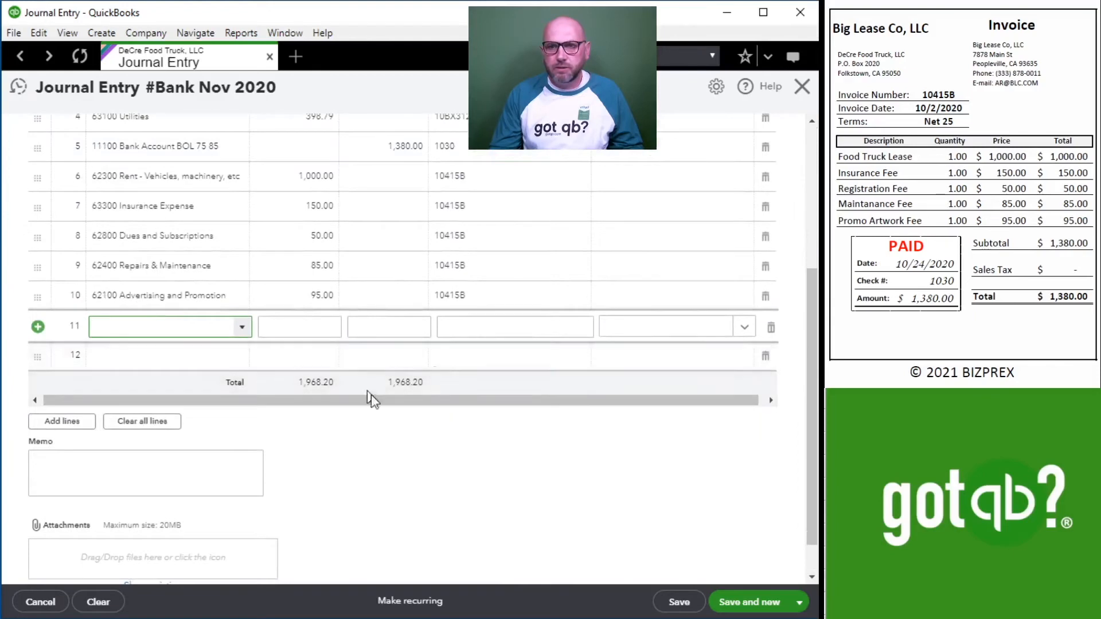
pyautogui.scroll(5, 462, 403)
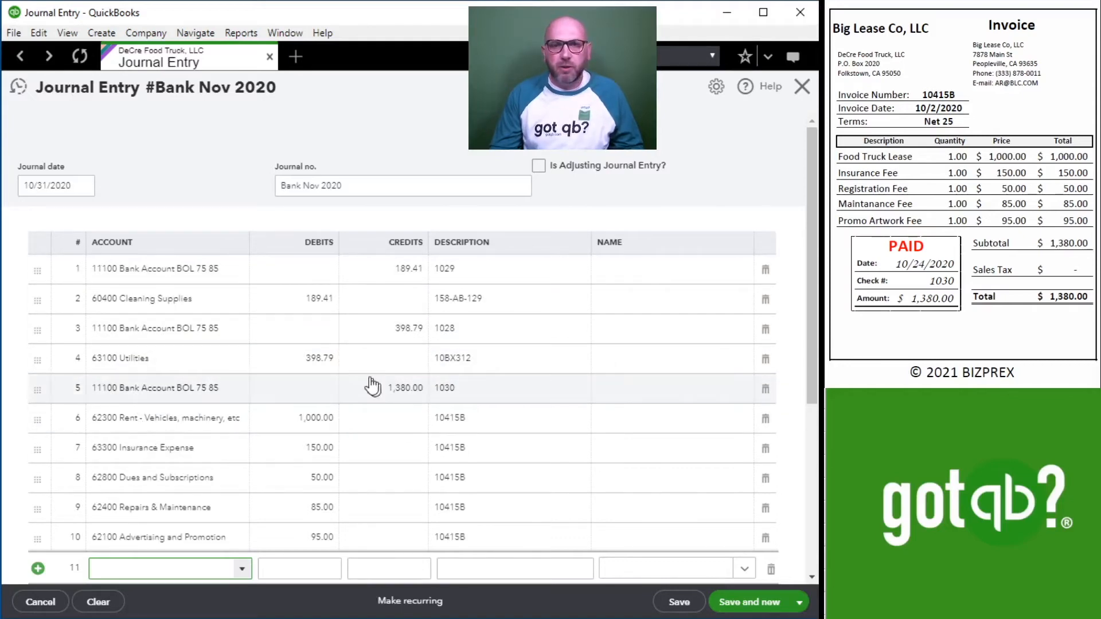
pyautogui.scroll(-5, 377, 390)
pyautogui.scroll(4, 367, 401)
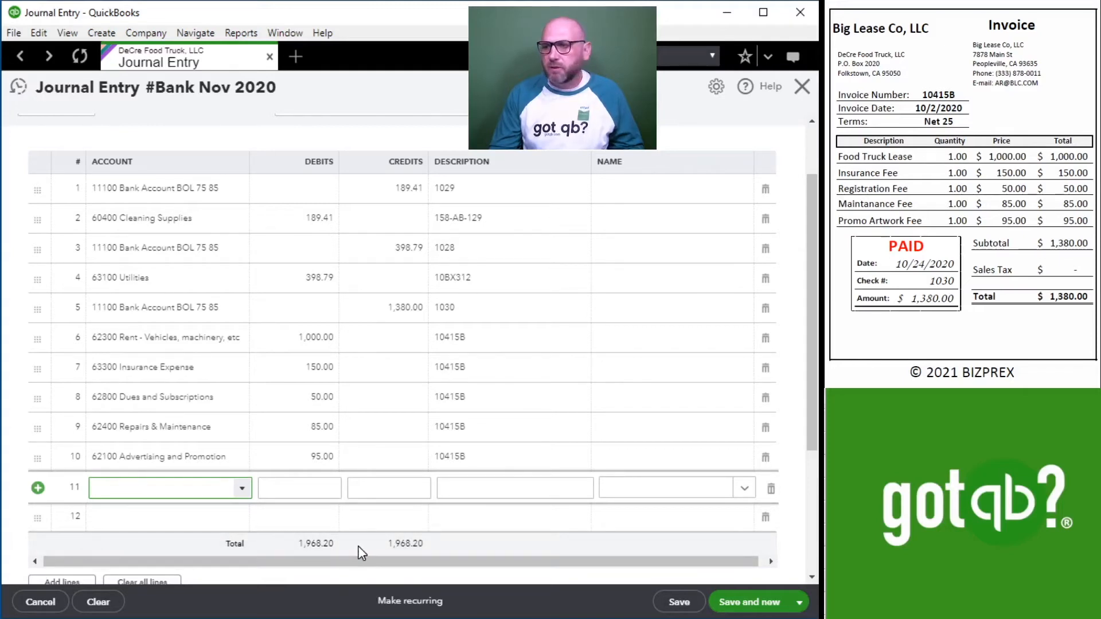
# Save the completed Bank Nov 2020 journal entry and close the form to return to the reconciliation.
pyautogui.scroll(2, 883, 275)
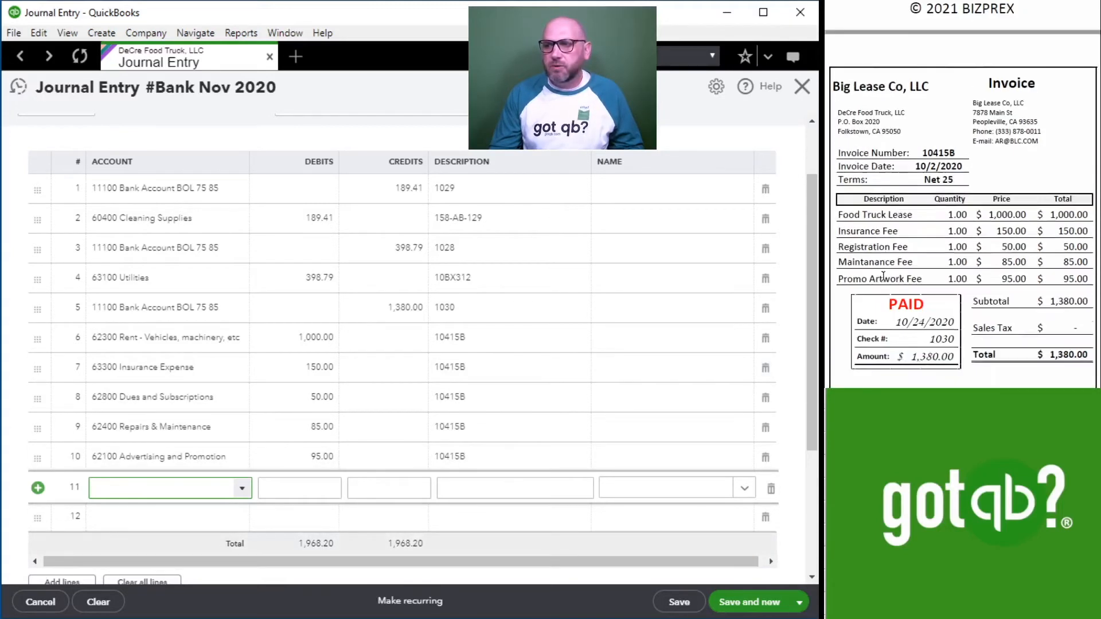
pyautogui.scroll(15, 883, 276)
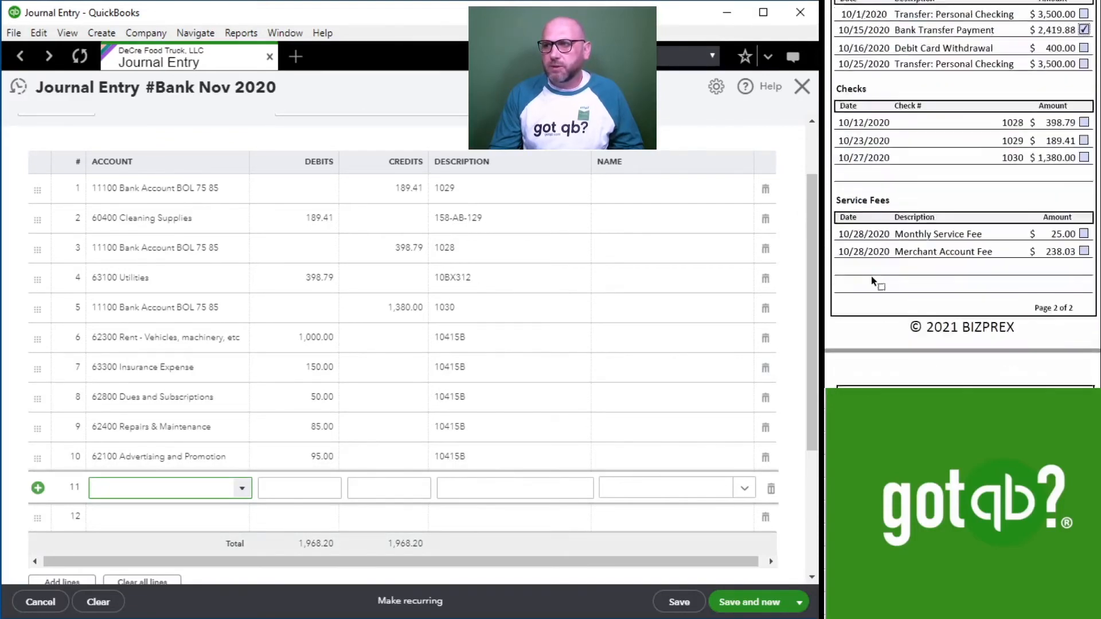
pyautogui.scroll(12, 870, 276)
pyautogui.scroll(-12, 869, 276)
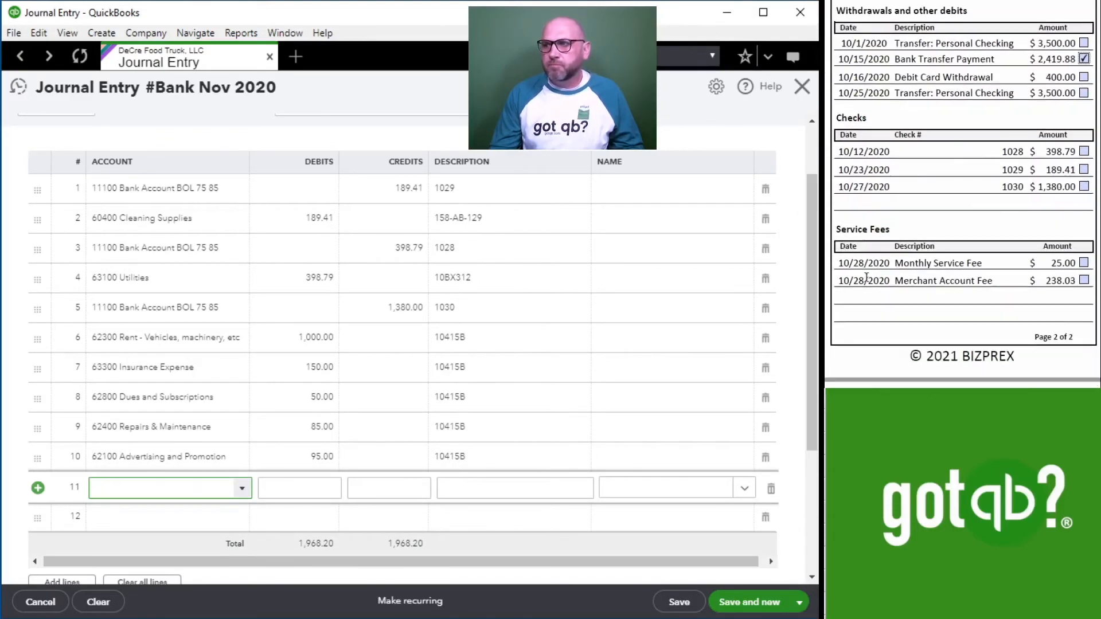
pyautogui.click(737, 605)
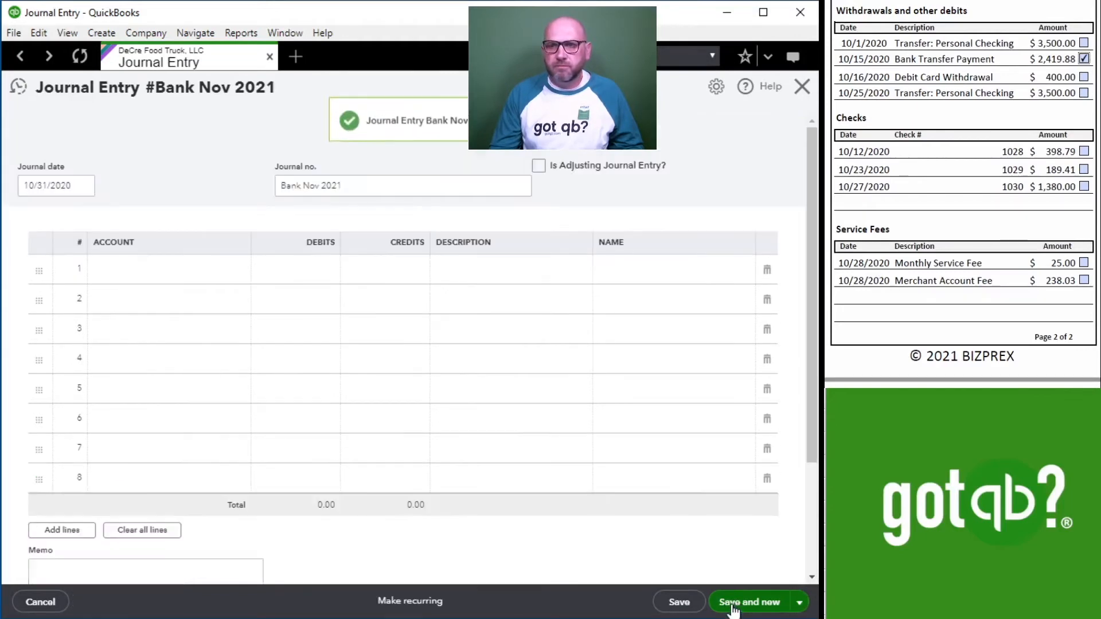
pyautogui.click(800, 89)
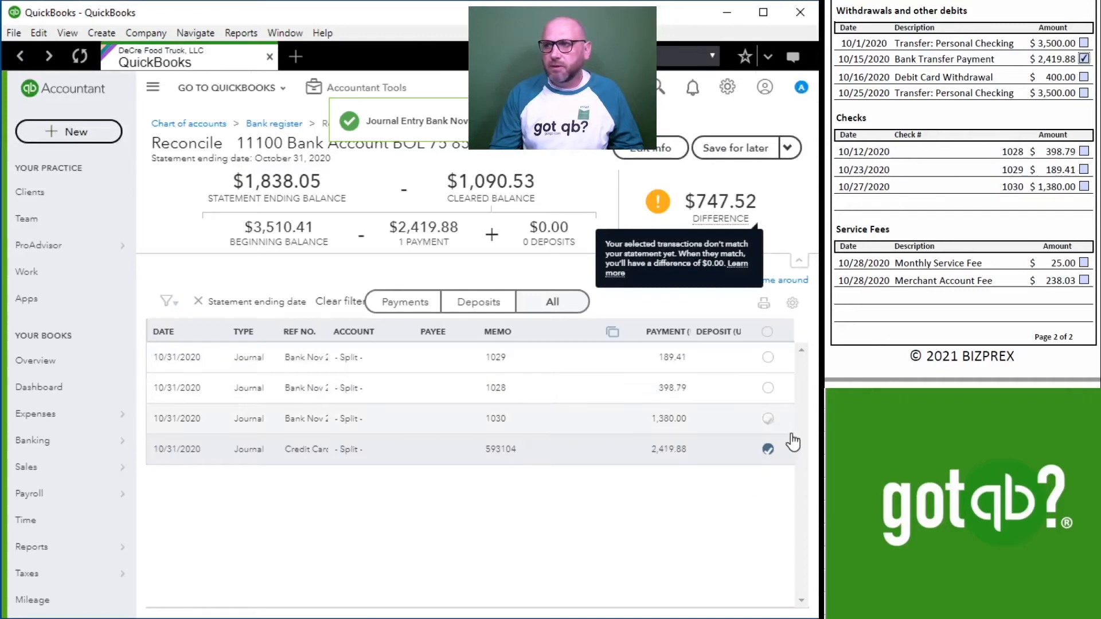
# Mark checks 1030, 1028 and 1029 as cleared in the reconciliation and tick them off on the bank statement.
pyautogui.click(767, 418)
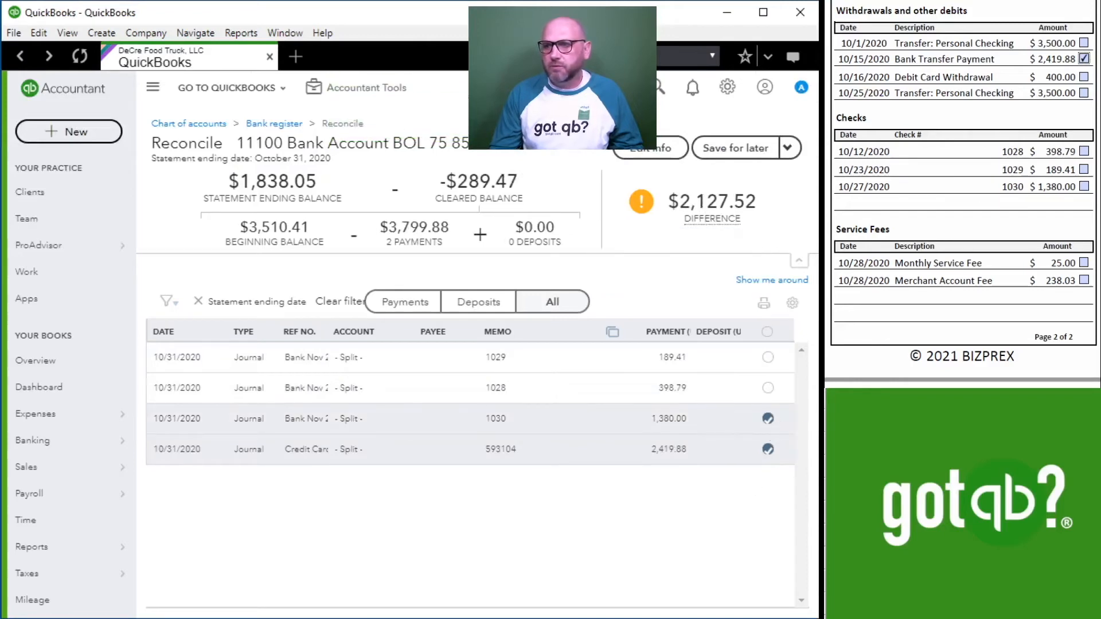
pyautogui.click(1081, 187)
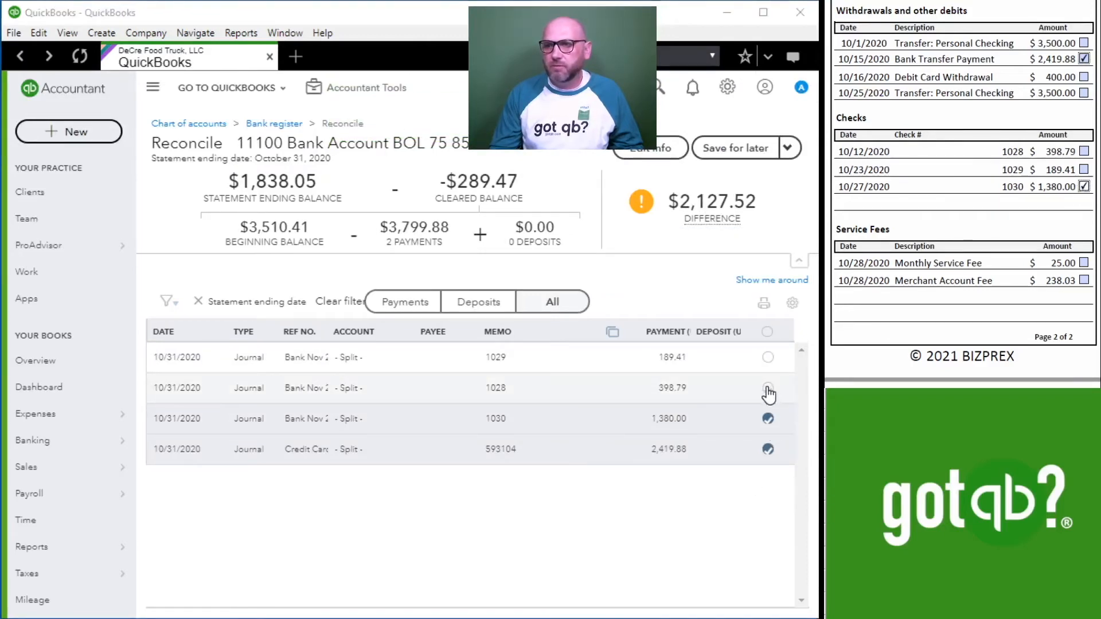
pyautogui.click(768, 388)
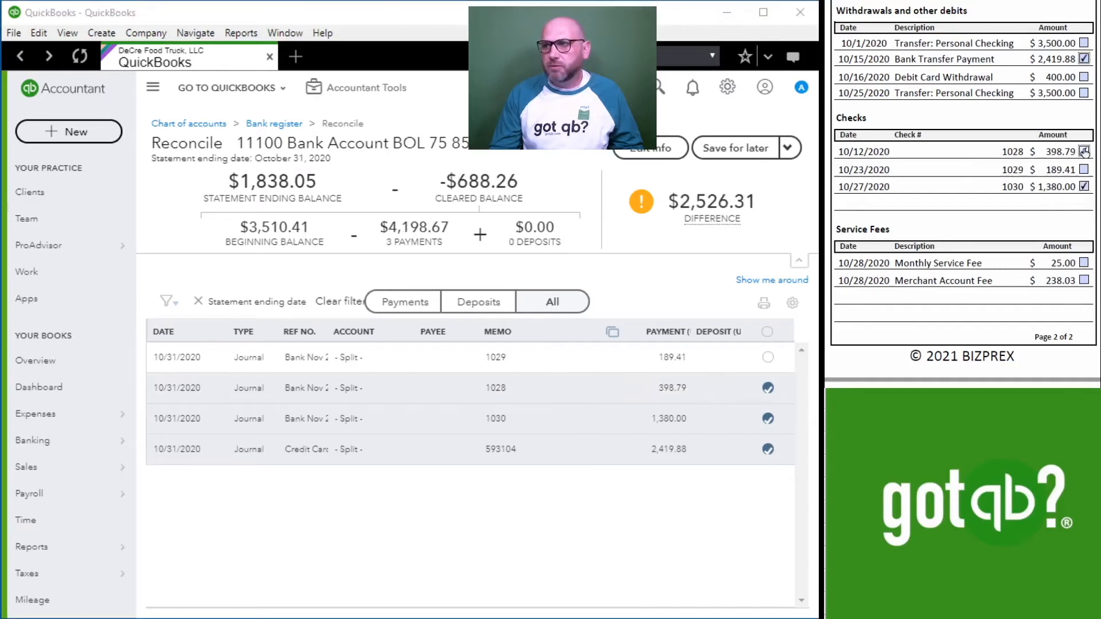
pyautogui.click(767, 357)
pyautogui.click(1083, 169)
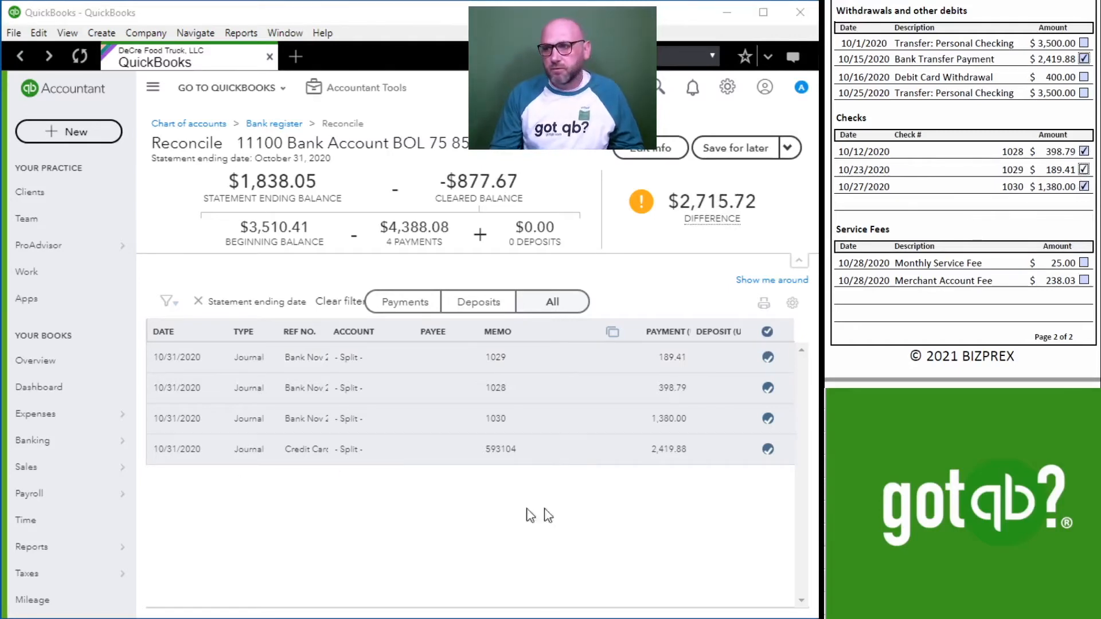
# Open a new journal entry for the deposits shown on the bank statement's first page.
pyautogui.scroll(5, 976, 188)
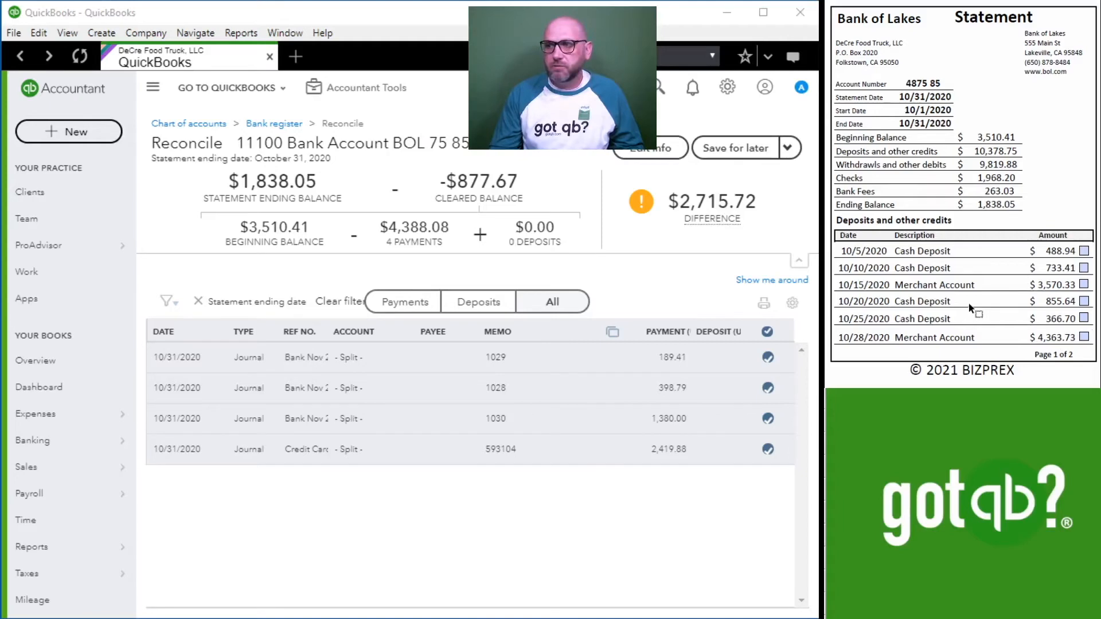
pyautogui.click(357, 99)
pyautogui.click(365, 183)
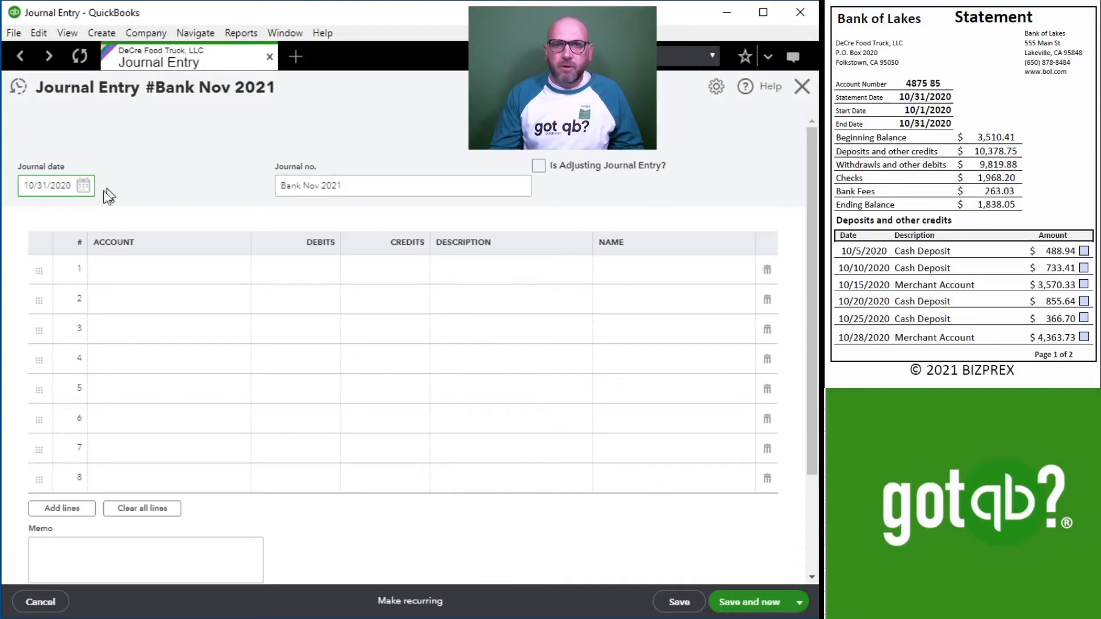
# Fill line 1 with the 11100 Bank Account, a debit of 10,378.75 and the description "Nov 2021 Deposits".
pyautogui.click(149, 270)
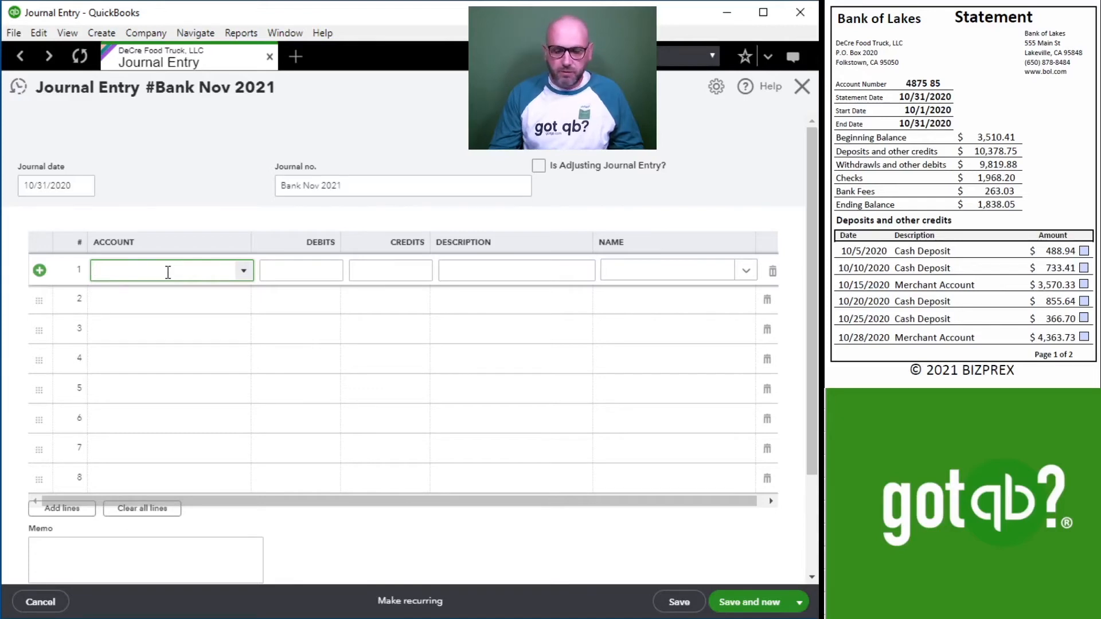
pyautogui.write('11100 Bank Account BOL 75 85')
pyautogui.click(189, 340)
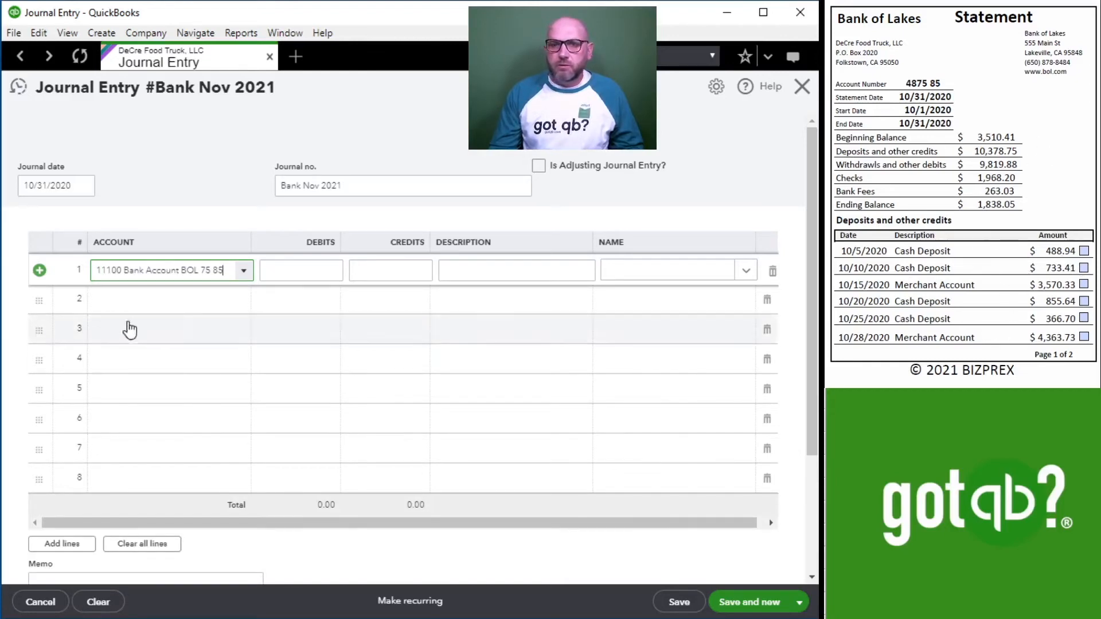
pyautogui.click(298, 266)
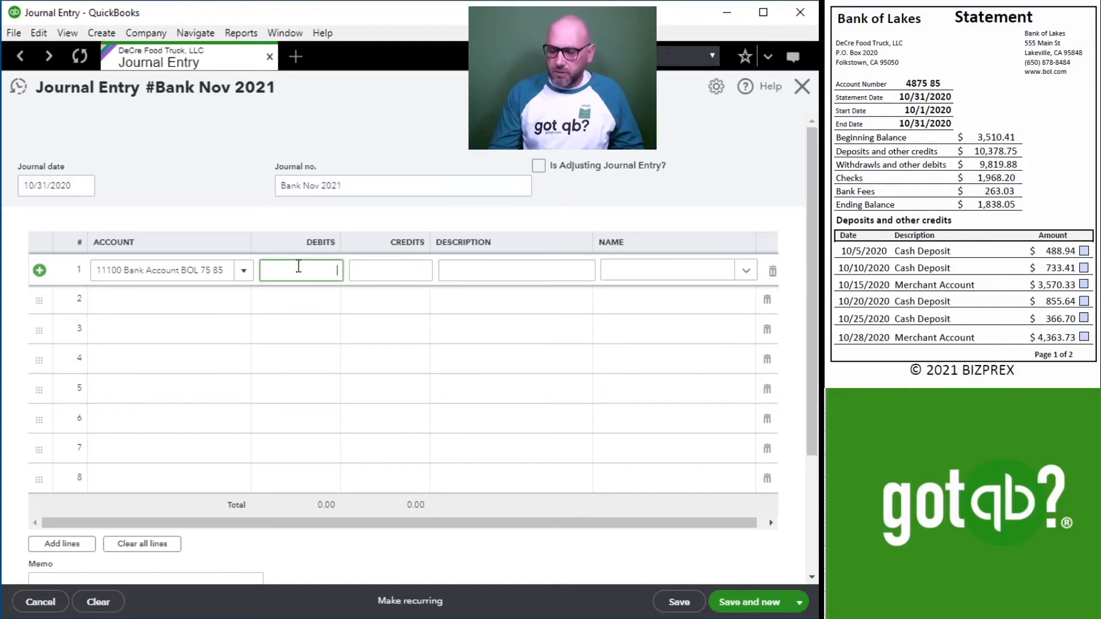
pyautogui.write('10,378.75')
pyautogui.press('Tab')
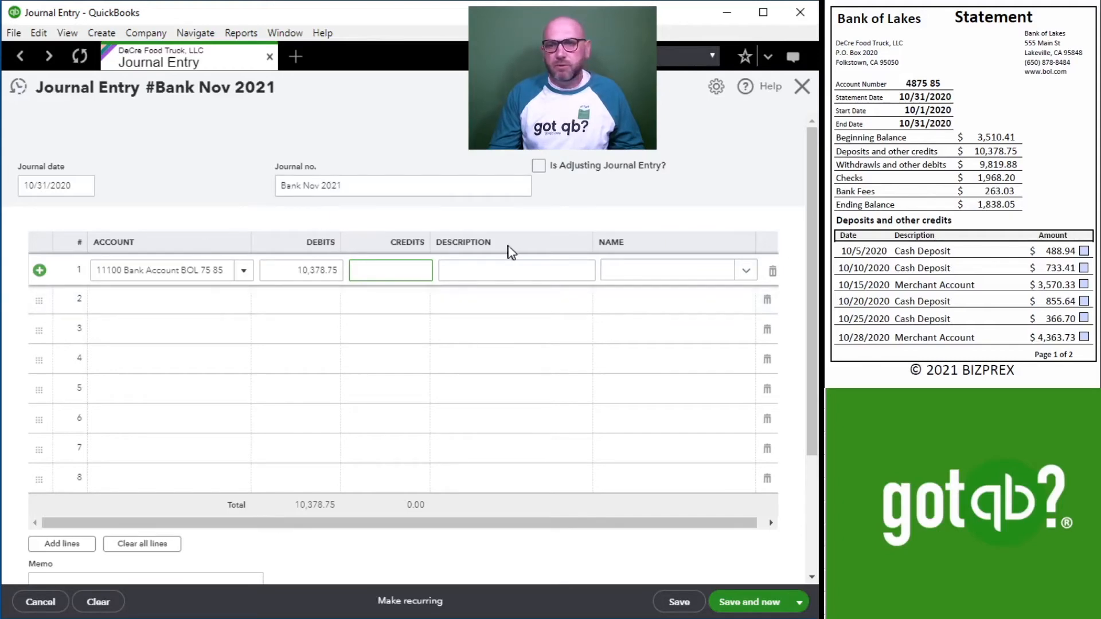
pyautogui.click(498, 267)
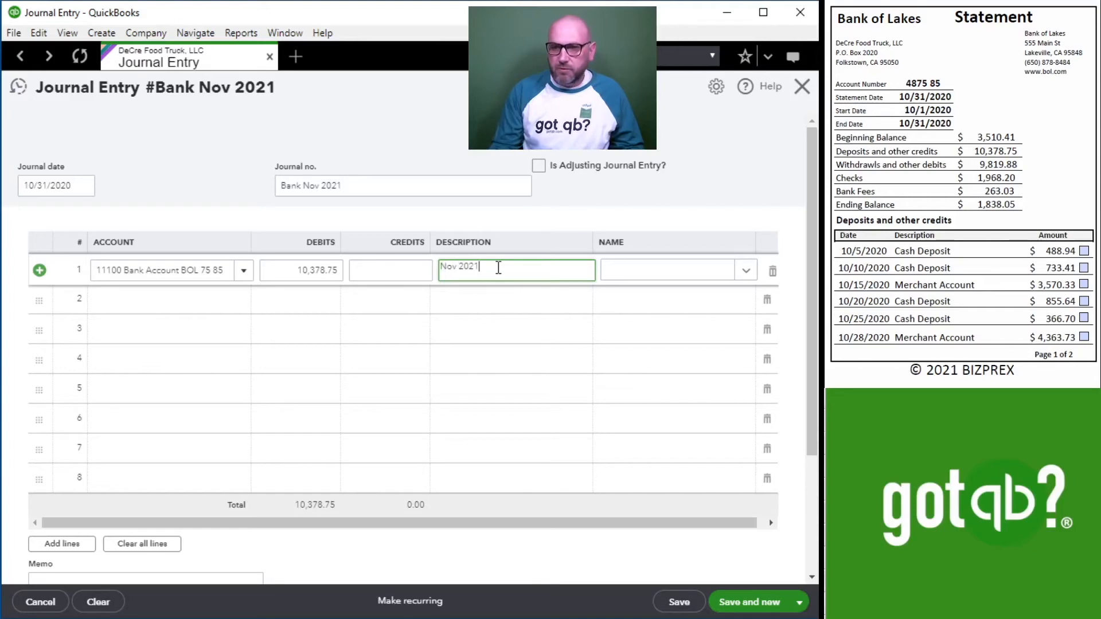
pyautogui.press('Tab')
# Fill line 2 with the 41100 Sales account, a credit of 10,378.75 and the description "Nov 2021 Sales".
pyautogui.click(133, 309)
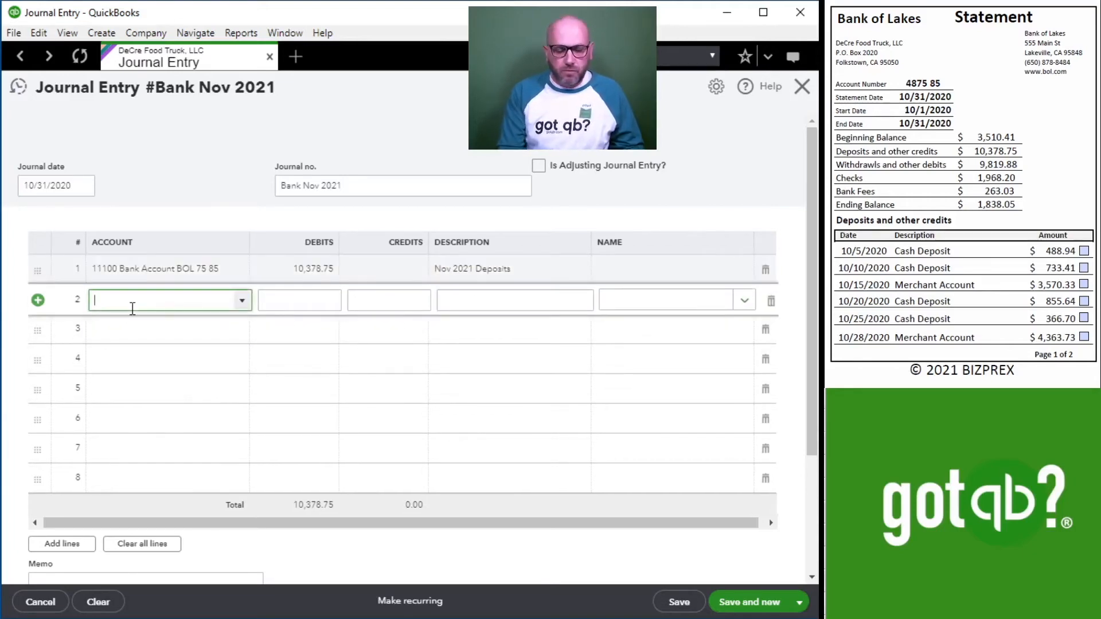
pyautogui.write('s')
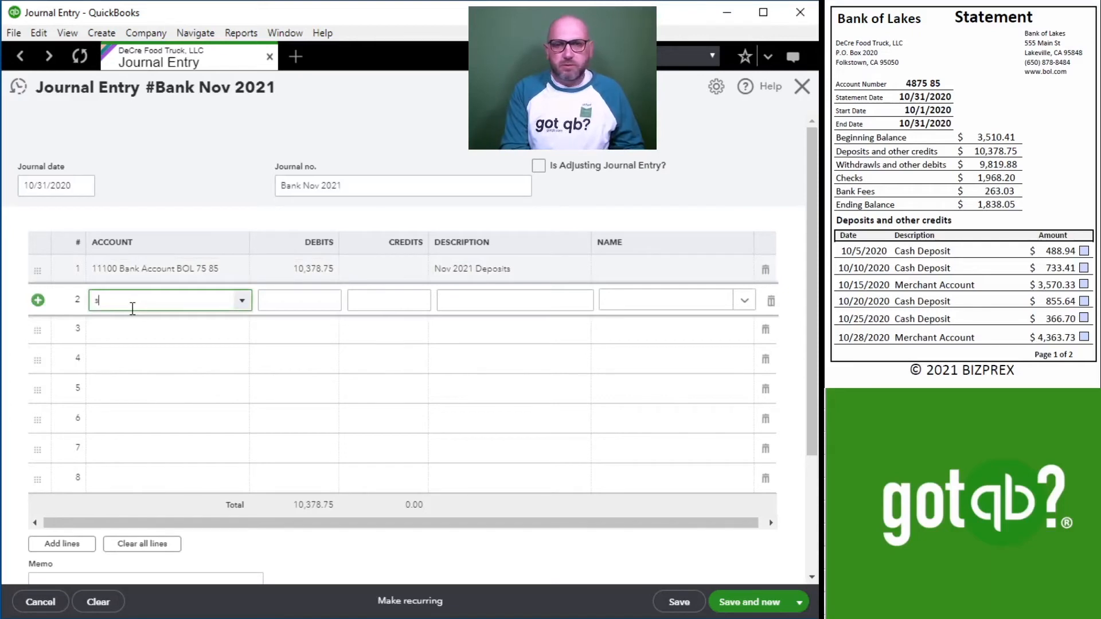
pyautogui.write('al')
pyautogui.click(137, 348)
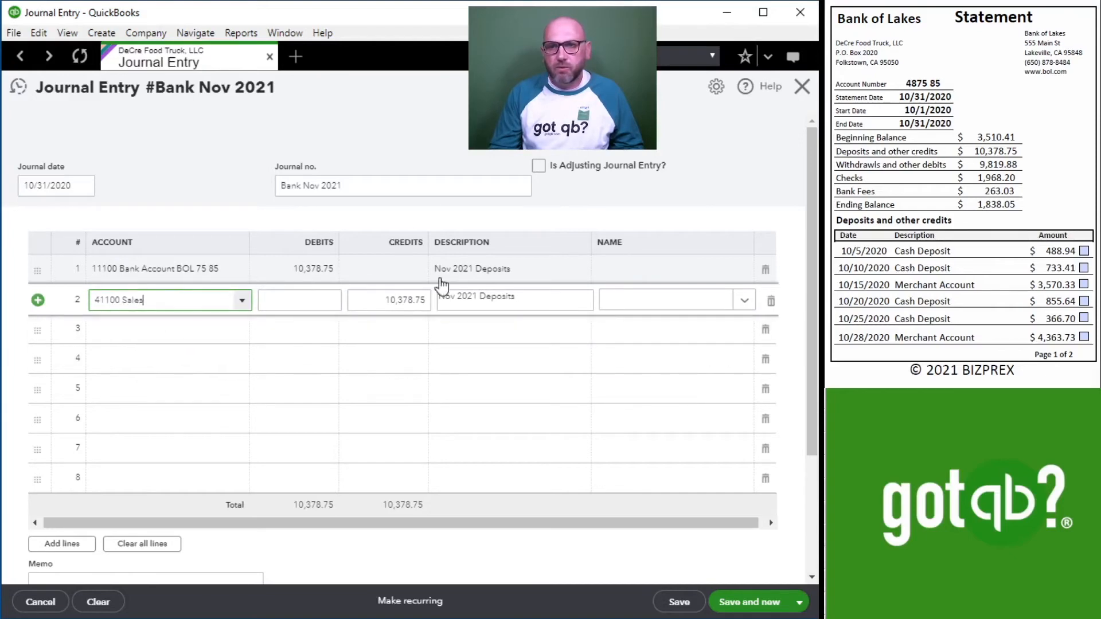
pyautogui.click(526, 298)
pyautogui.doubleClick(526, 298)
pyautogui.write('Sales')
pyautogui.press('Tab')
pyautogui.press('Tab')
pyautogui.press('Tab')
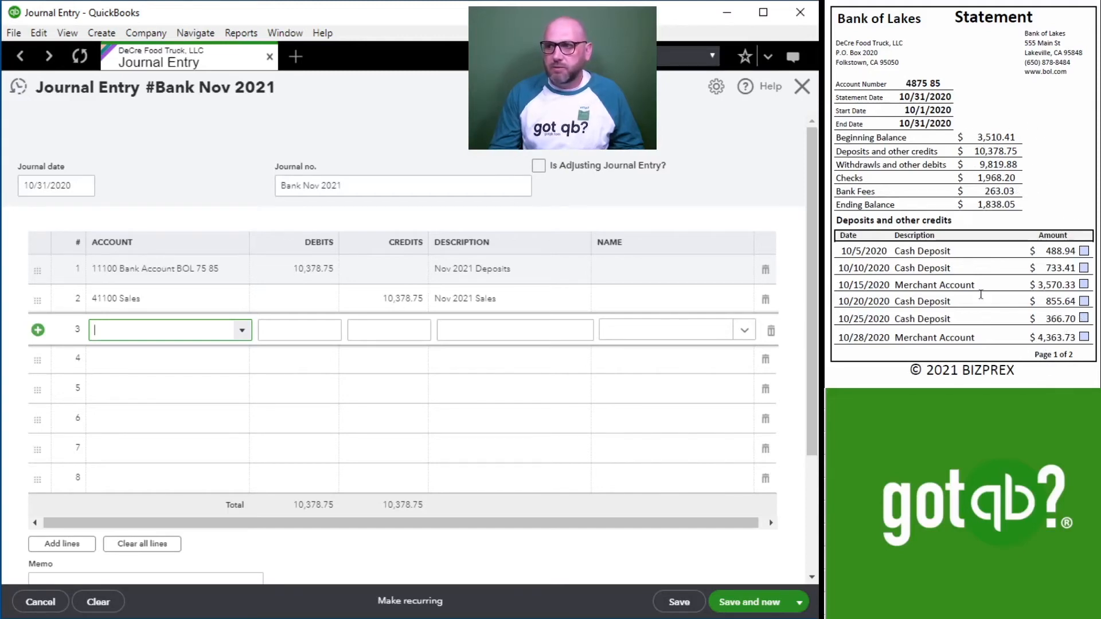
# Fill line 3 with the 11100 Bank Account, a credit of 7,400 and the description "Nov 2021 Draw".
pyautogui.scroll(-10, 1059, 269)
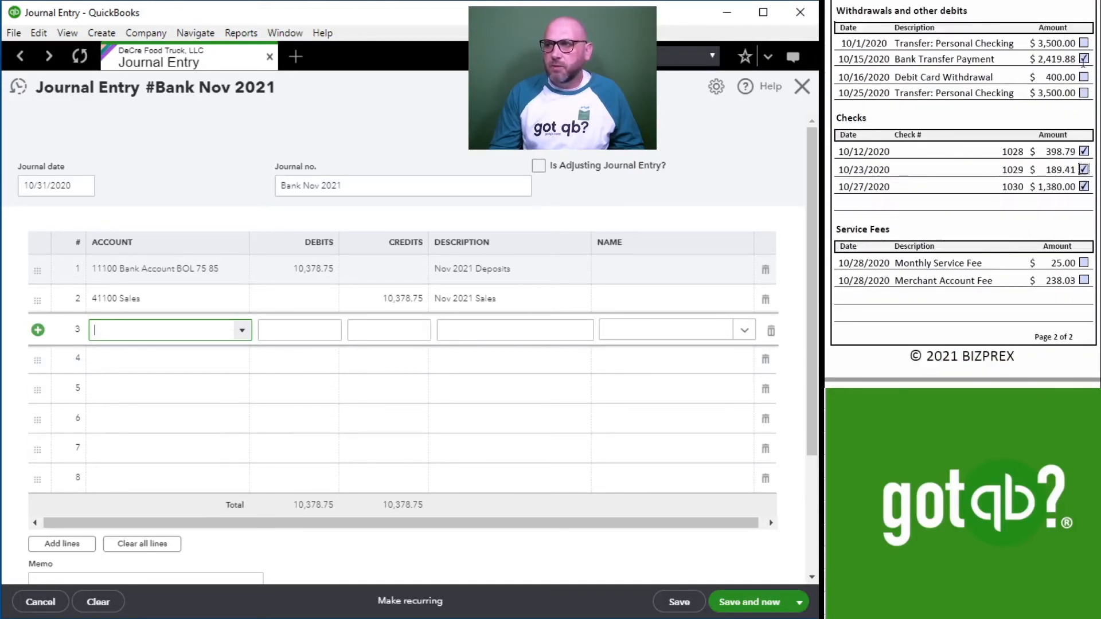
pyautogui.click(137, 333)
pyautogui.write('11100 Bank Account BOL 75 85')
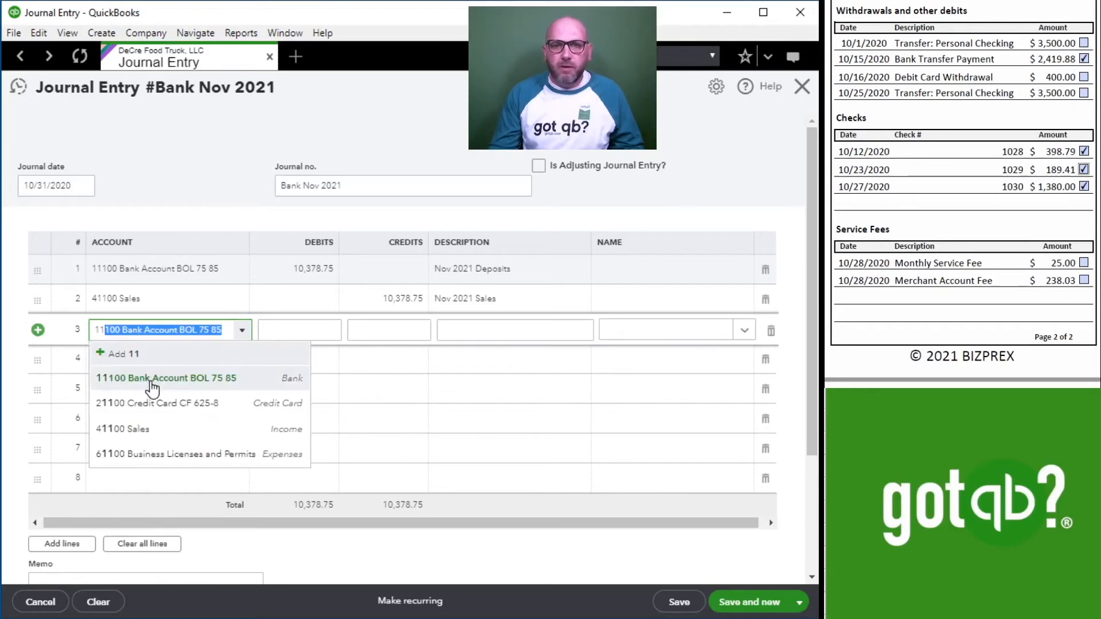
pyautogui.click(152, 376)
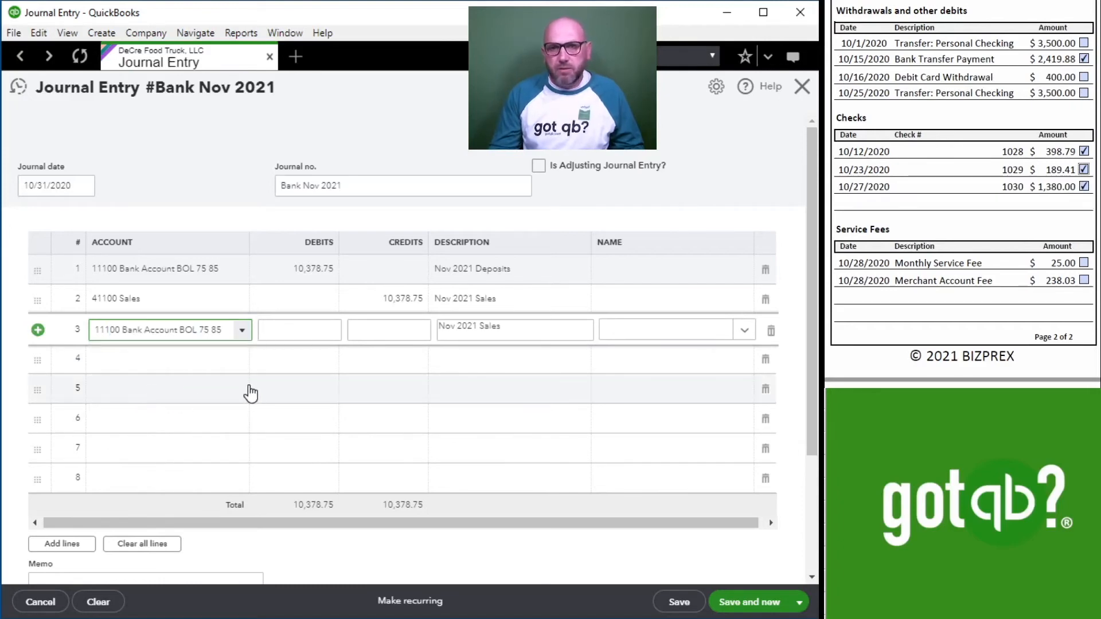
pyautogui.click(408, 330)
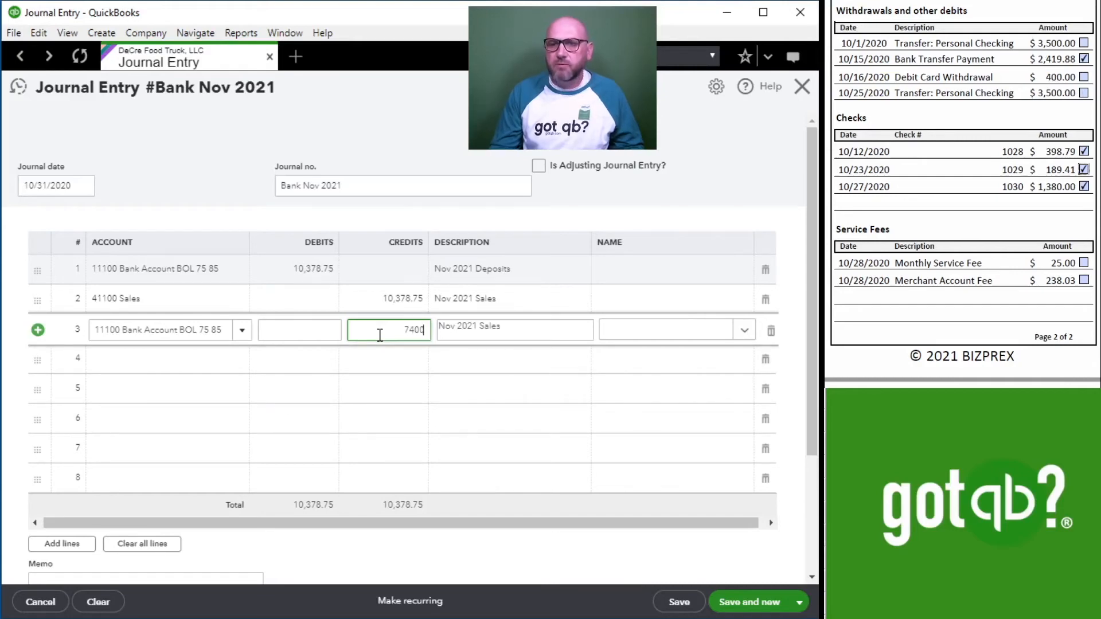
pyautogui.press('Tab')
pyautogui.moveTo(509, 325); pyautogui.dragTo(488, 325)
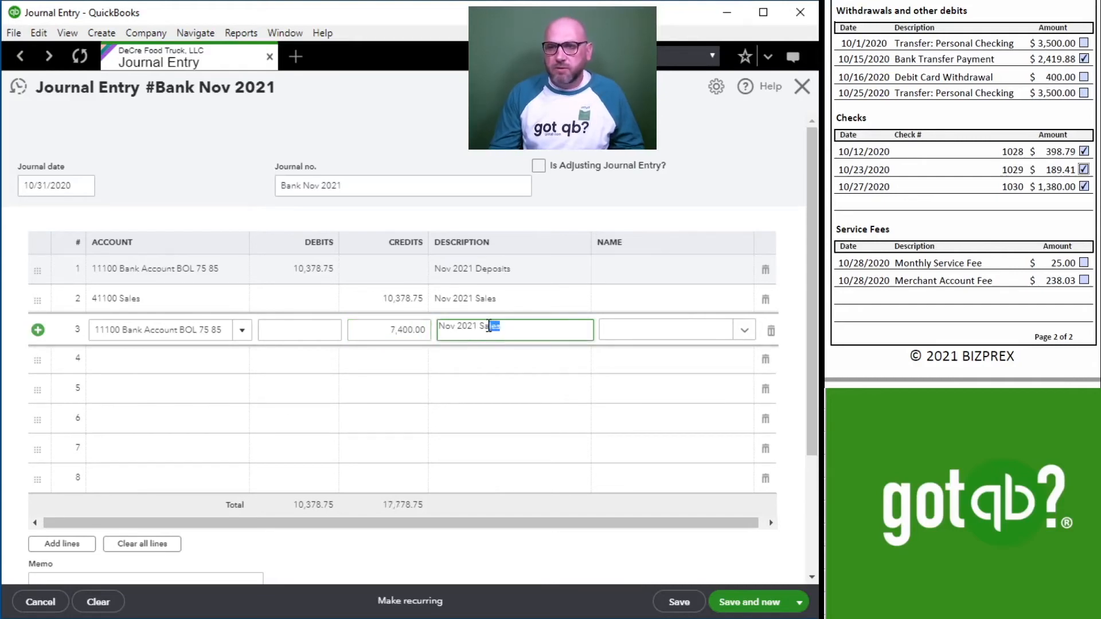
pyautogui.write('Draw')
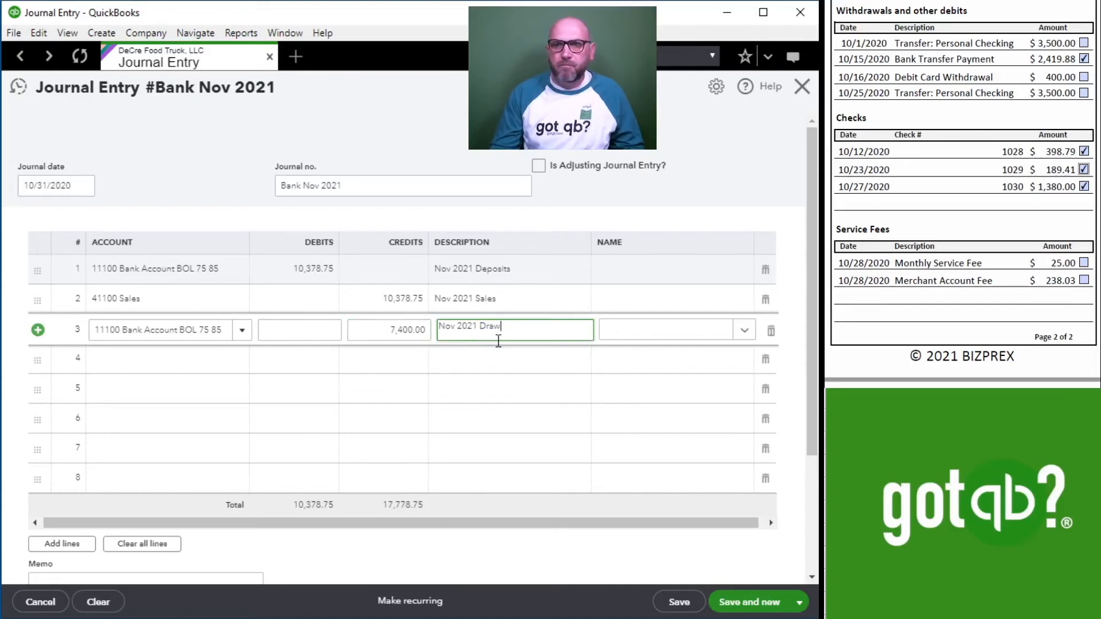
pyautogui.press('Tab')
pyautogui.press('Tab')
# Fill line 4 with the 30700 Members Draw account, a debit of 7,400 and the description "Nov 2021 Draw".
pyautogui.click(163, 363)
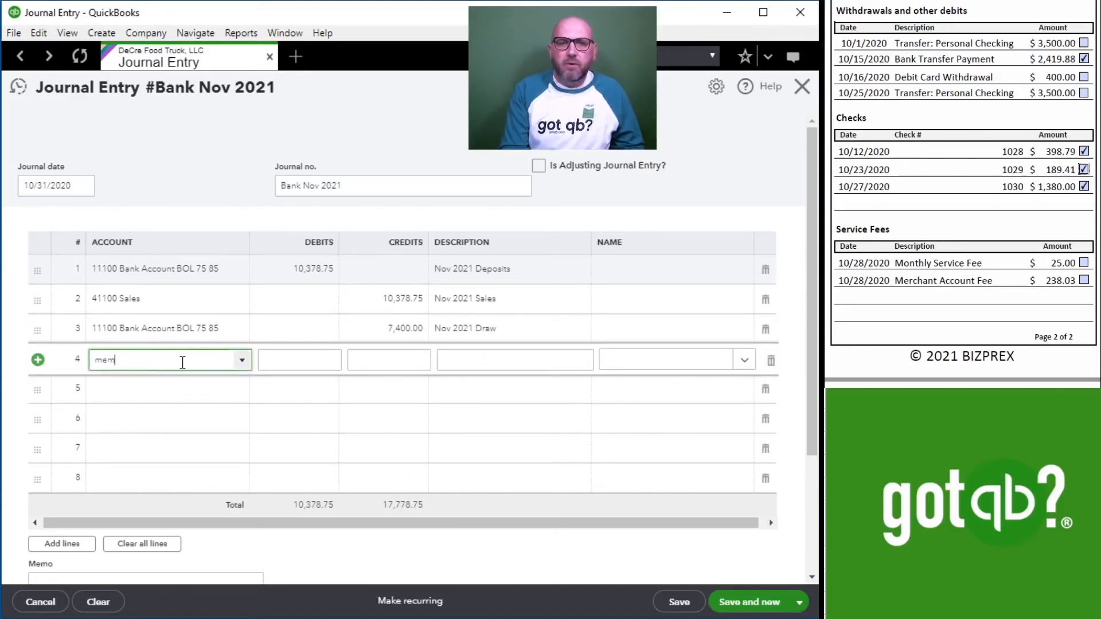
pyautogui.write('mem')
pyautogui.click(165, 410)
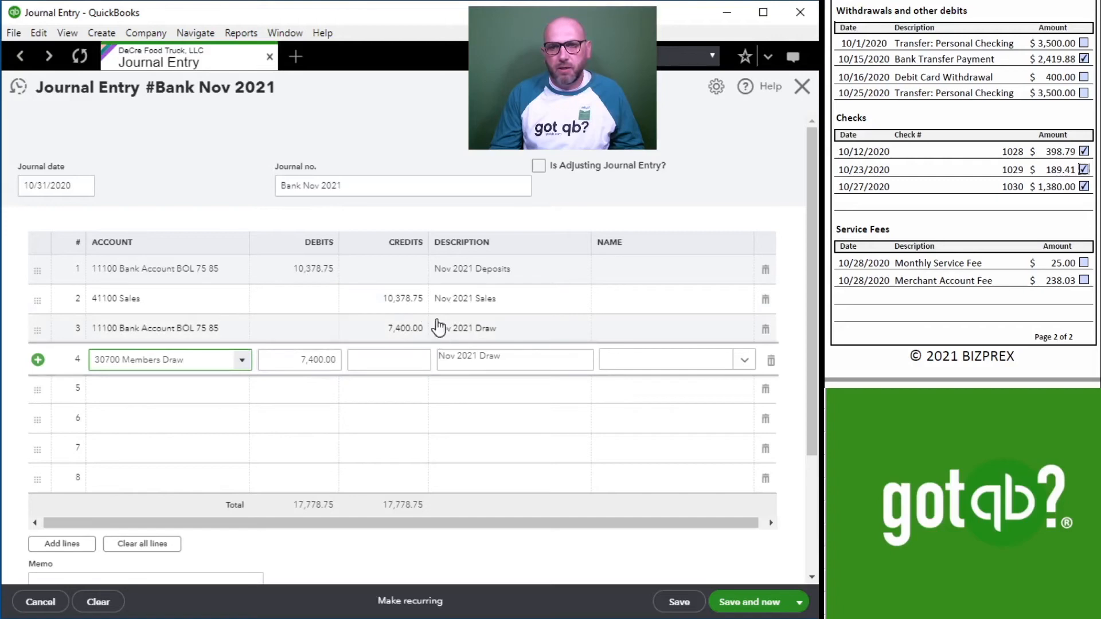
pyautogui.click(352, 359)
pyautogui.press('Tab')
pyautogui.press('Tab')
pyautogui.press('Tab')
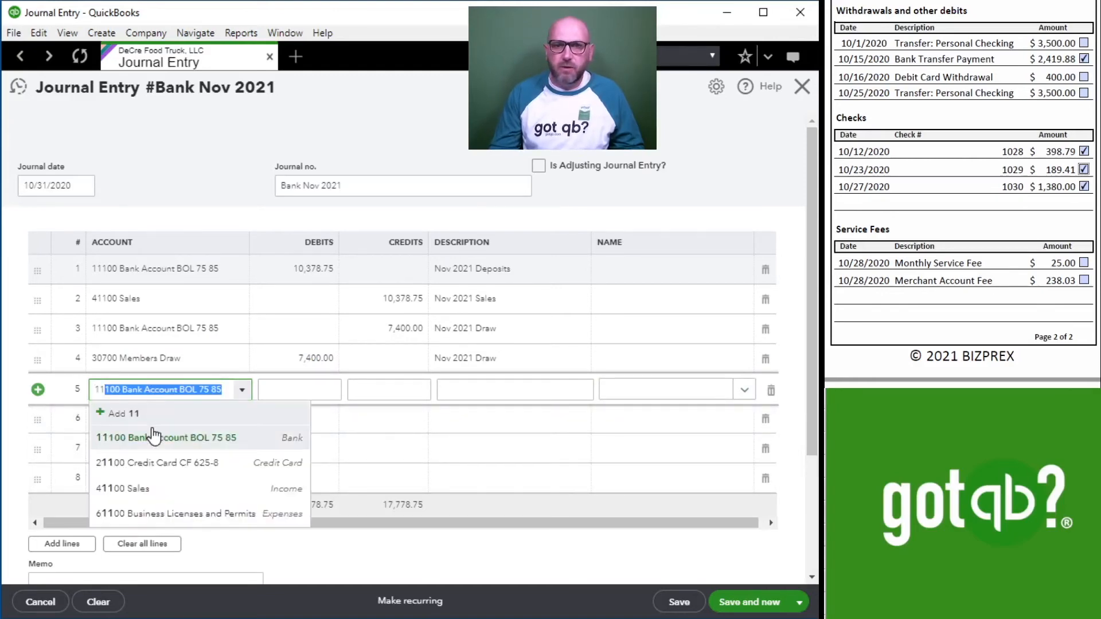
# Fill line 5 with the 11100 Bank Account, a credit of 25.00 and the description "Nov 2021 Service Fee".
pyautogui.click(155, 437)
pyautogui.click(412, 391)
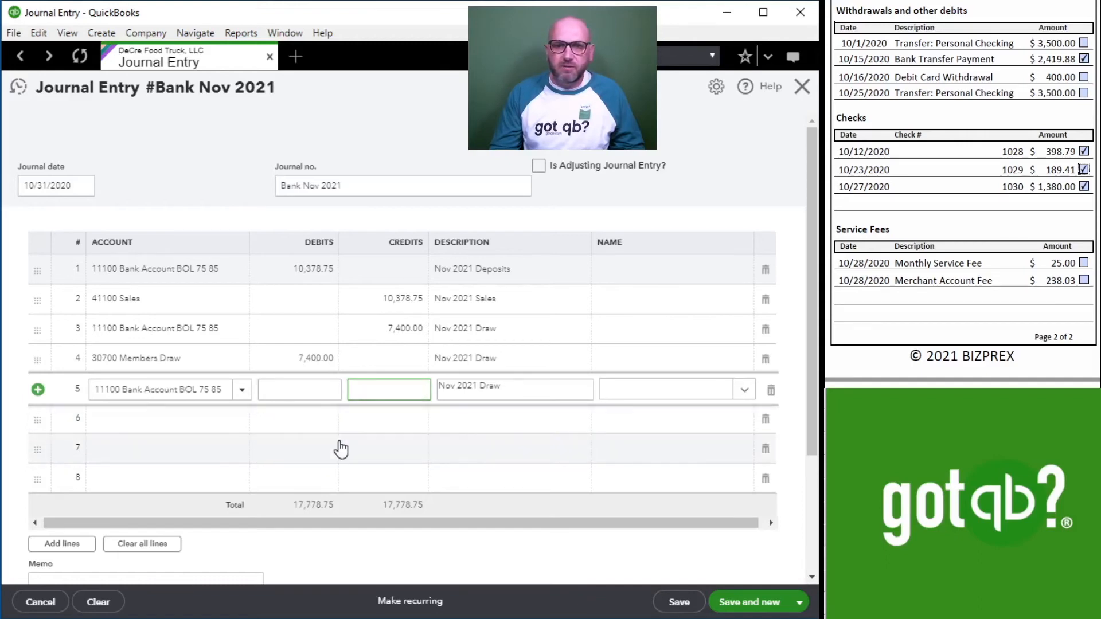
pyautogui.press('Tab')
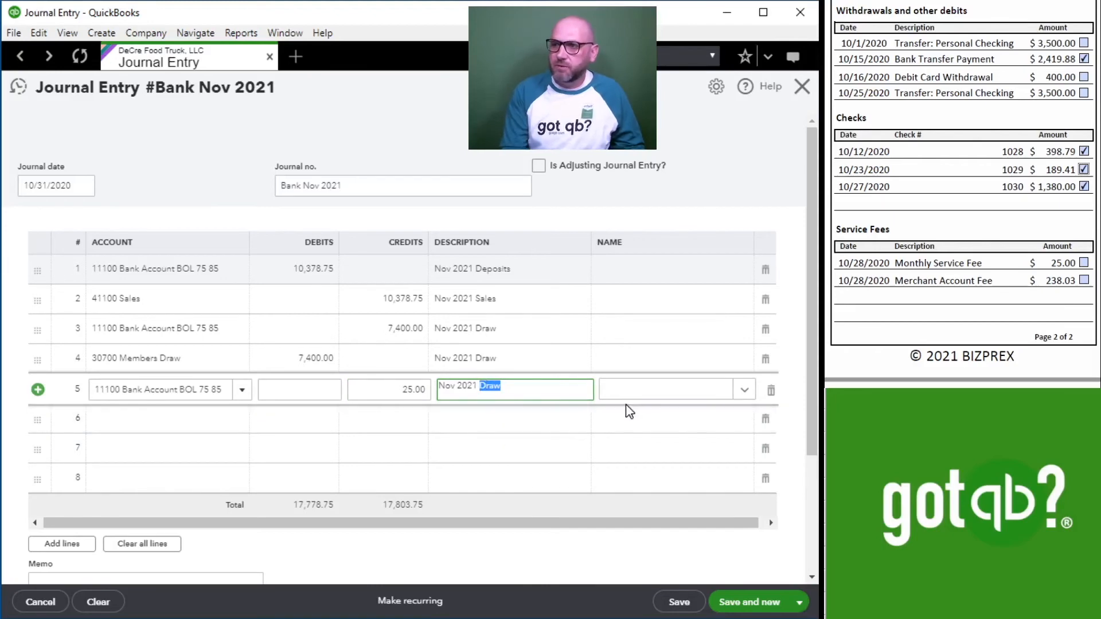
pyautogui.write('Service Fee')
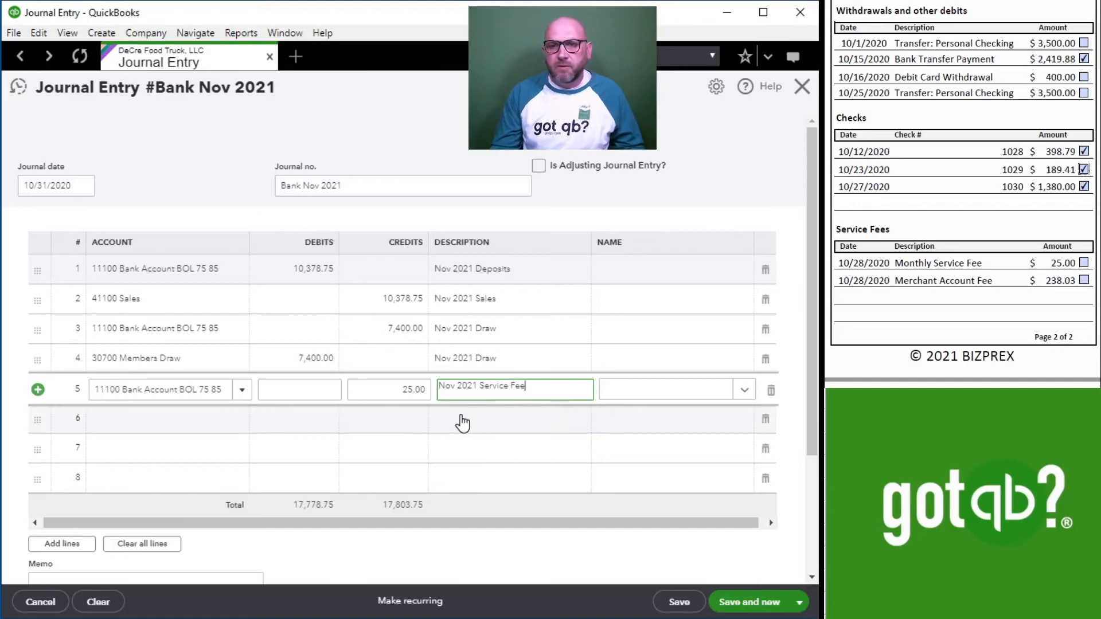
# Fill line 6 with the 61600 Bank Service Charges account, a debit of 25.00 and the description "Nov 2021 Service Fee".
pyautogui.click(389, 418)
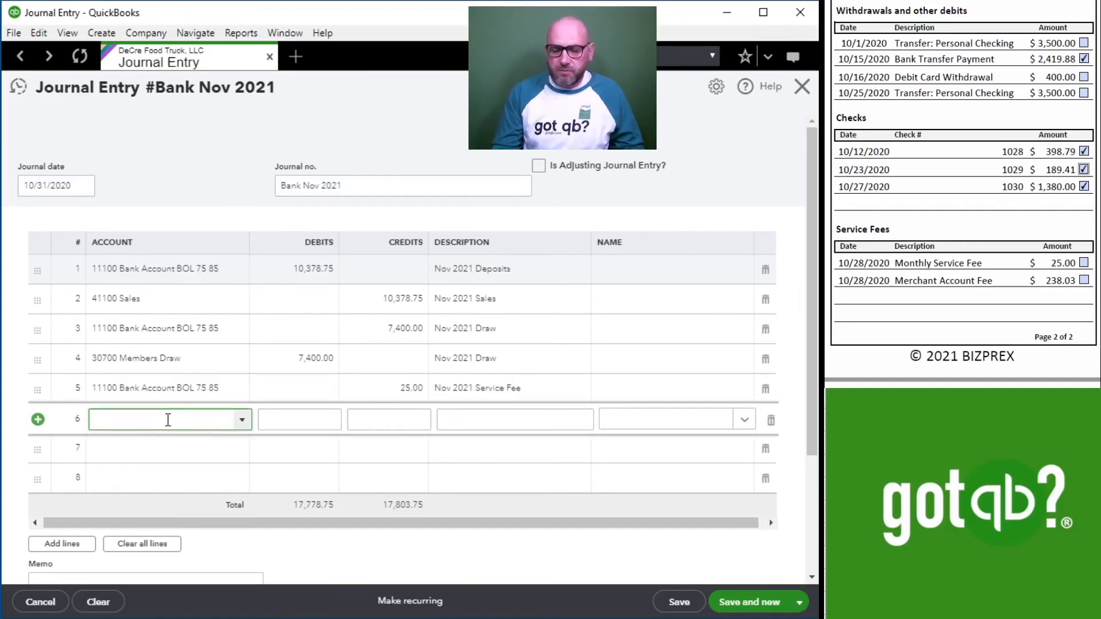
pyautogui.write('s')
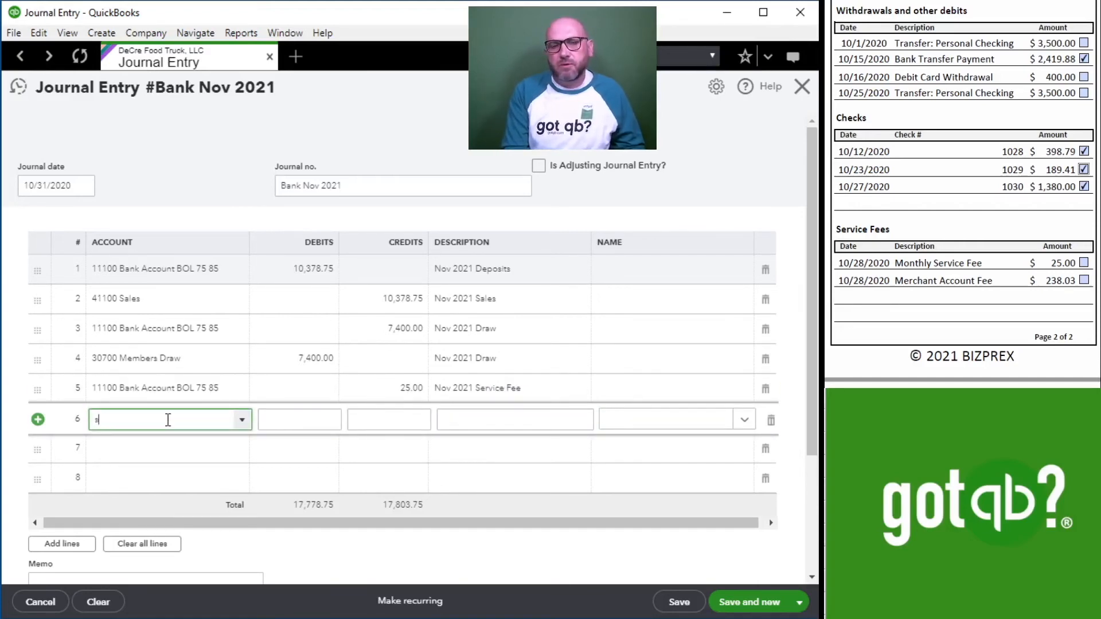
pyautogui.write('er')
pyautogui.click(158, 519)
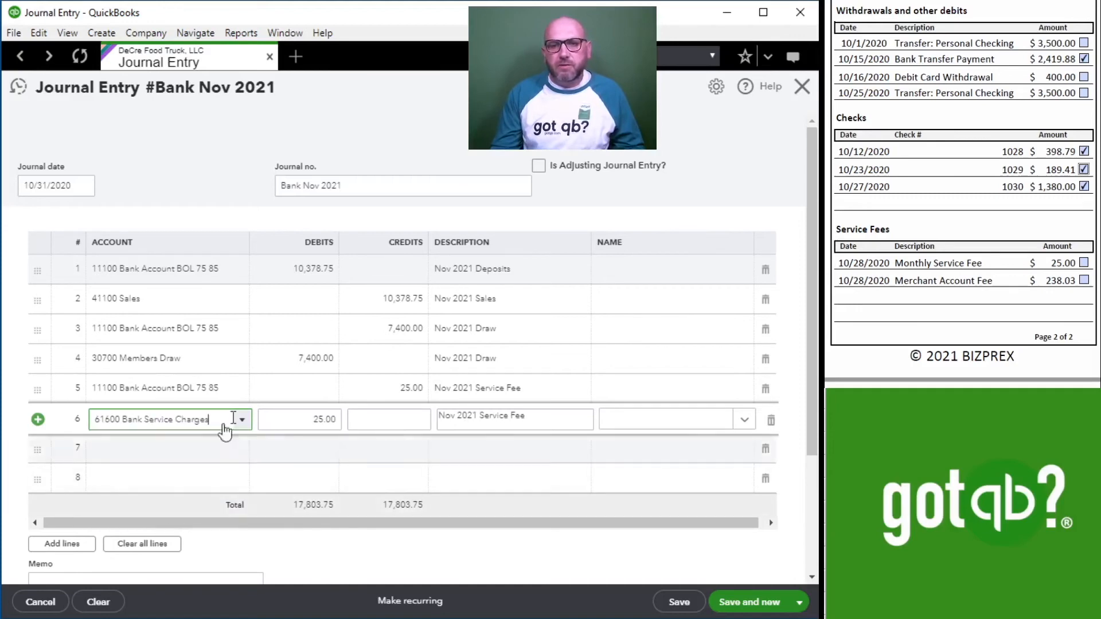
# Fill line 7 with the 11100 Bank Account, a credit of 238.03 and the description "Nov 2021 Merch Fee".
pyautogui.click(171, 446)
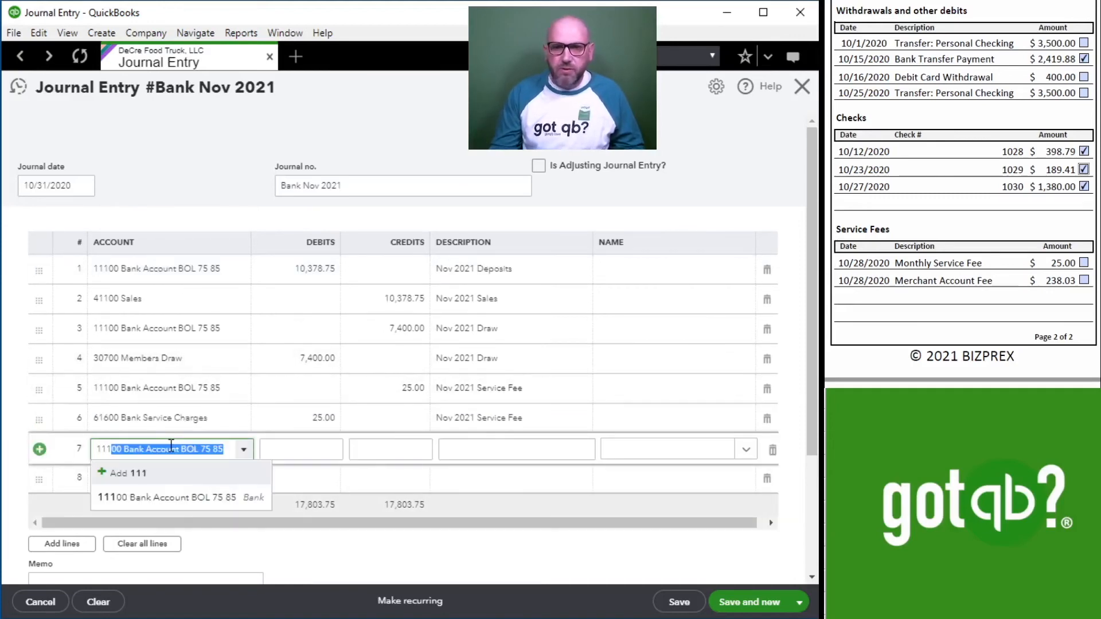
pyautogui.click(191, 502)
pyautogui.click(387, 449)
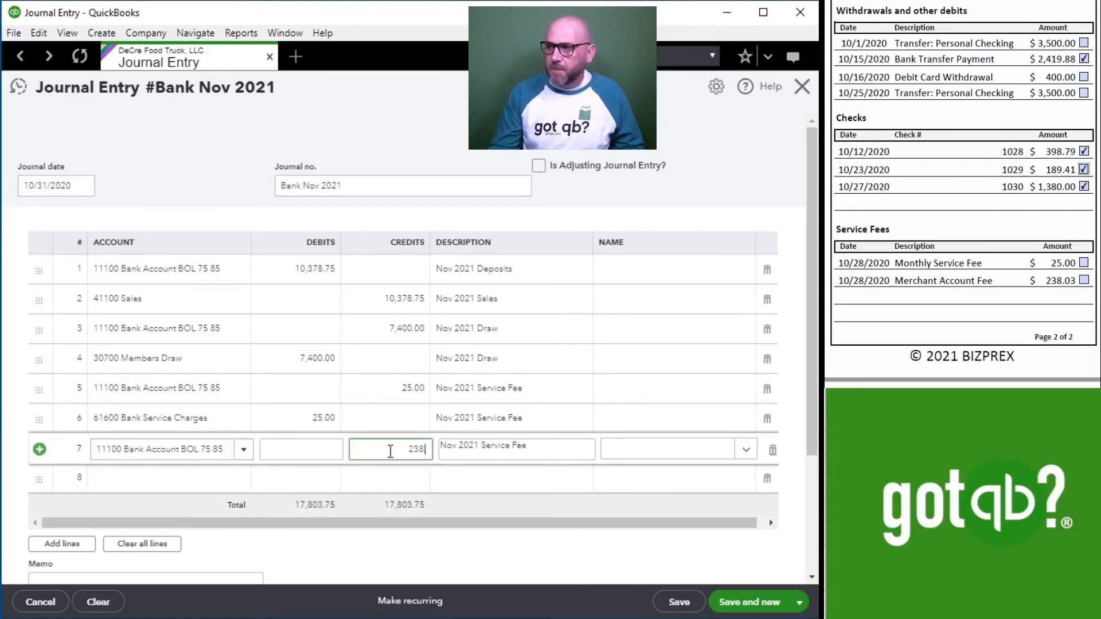
pyautogui.press('Tab')
pyautogui.press('BackSpace')
pyautogui.press('BackSpace')
pyautogui.press('BackSpace')
pyautogui.press('BackSpace')
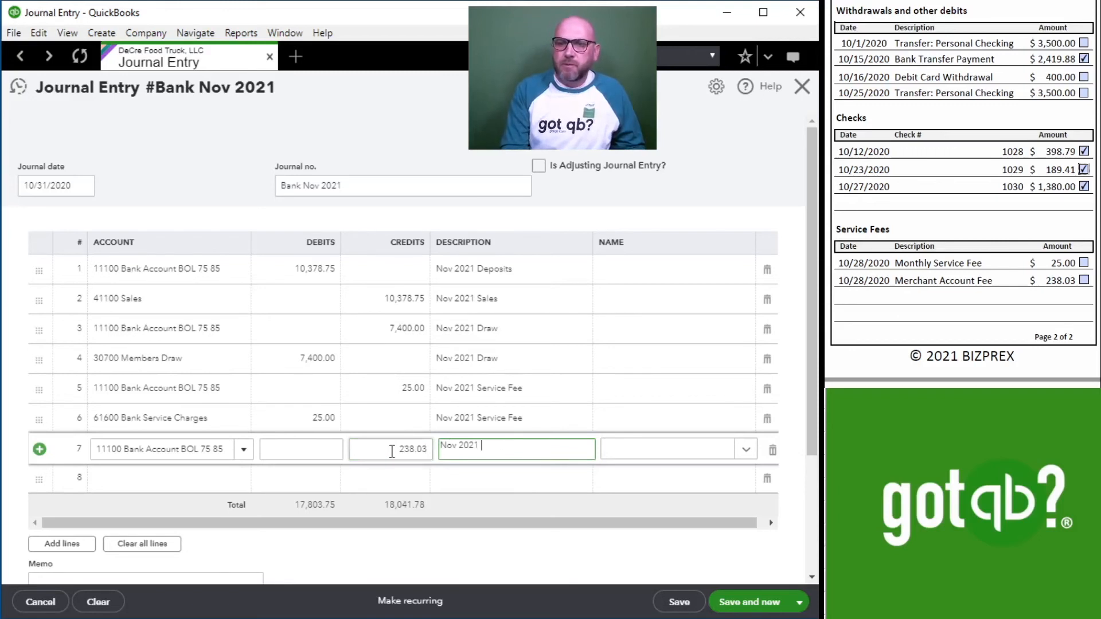
pyautogui.press('Tab')
pyautogui.press('Tab')
pyautogui.press('Tab')
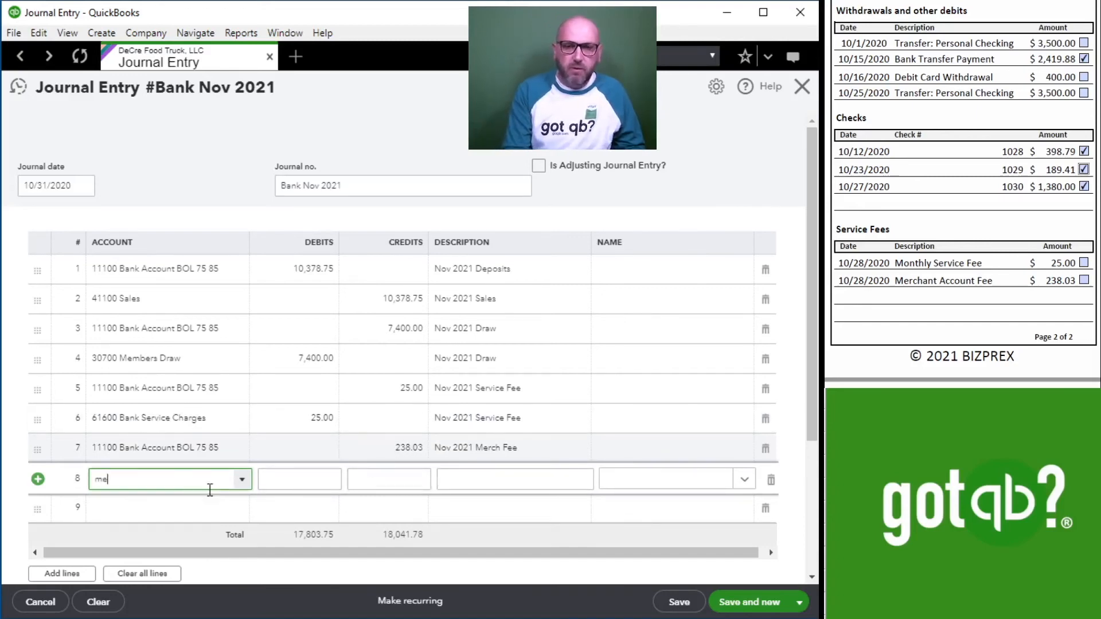
# Fill line 8 with the 61500 Merchant Account Fees account, a debit of 238.03 and the description "Nov 2021 Merch Fee".
pyautogui.write('r')
pyautogui.click(164, 537)
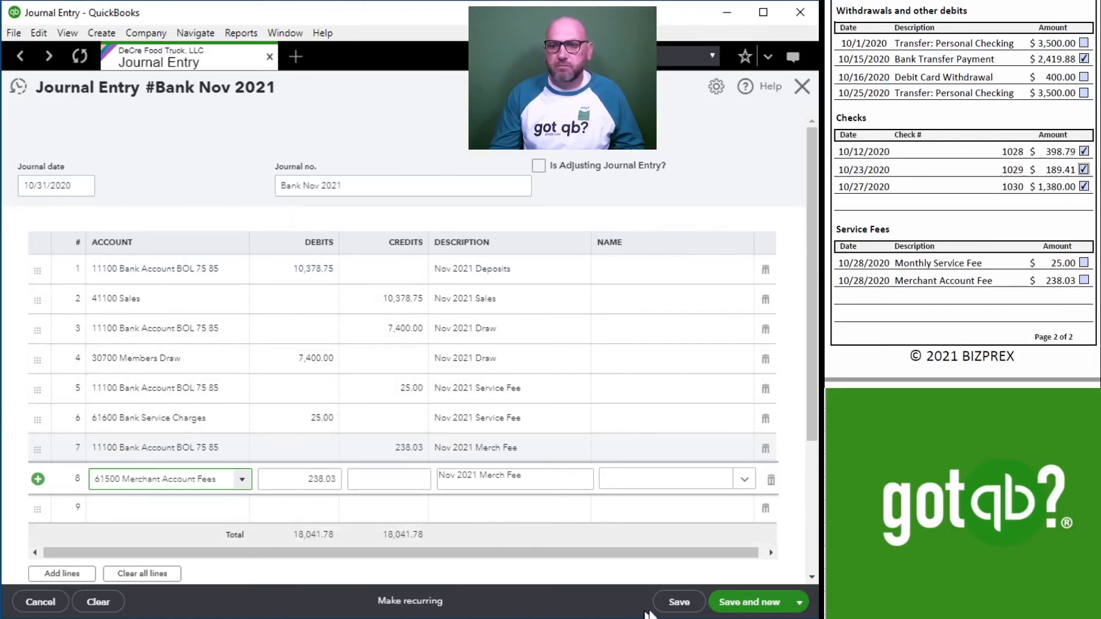
# Save and close the journal entry, and adjust the reconciliation list's columns so the deposit amounts show in full.
pyautogui.click(744, 602)
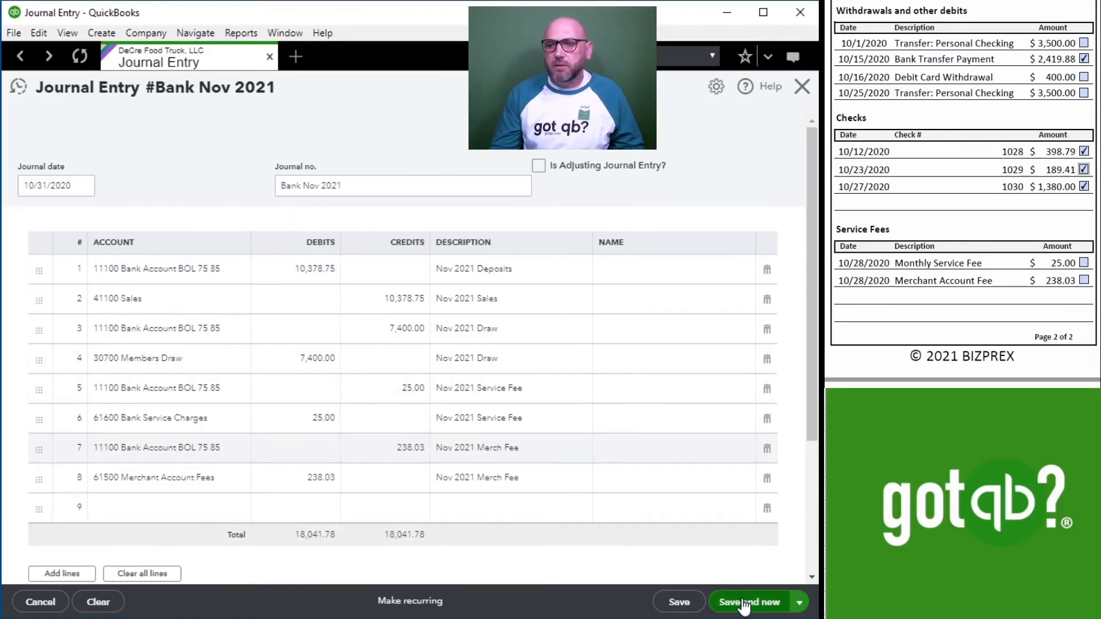
pyautogui.click(800, 89)
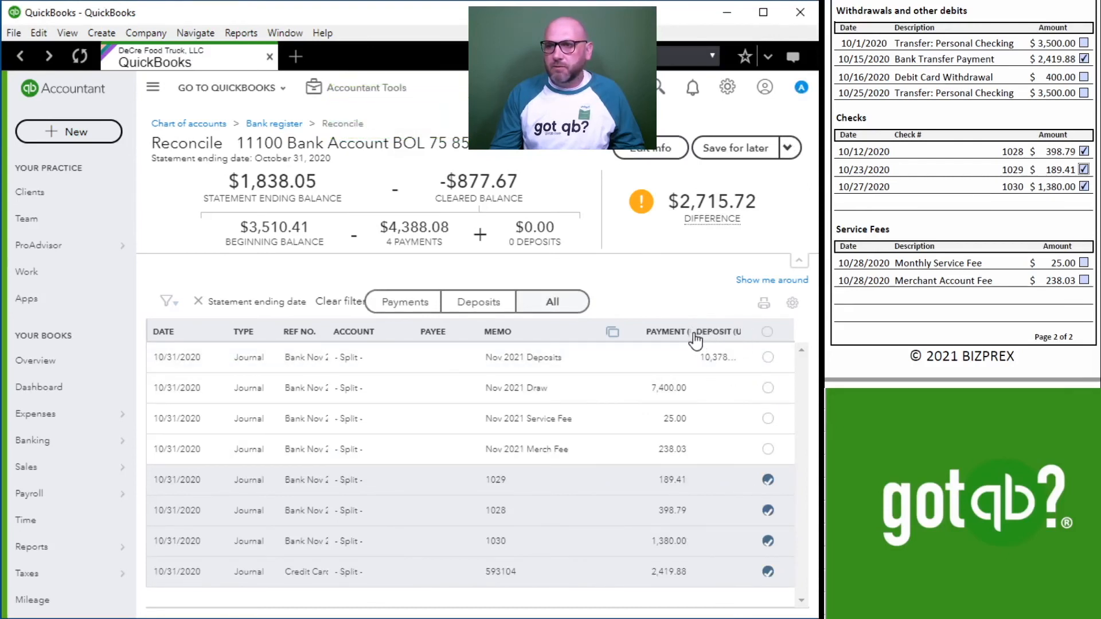
pyautogui.moveTo(639, 334); pyautogui.dragTo(619, 336)
pyautogui.moveTo(719, 333); pyautogui.dragTo(724, 333)
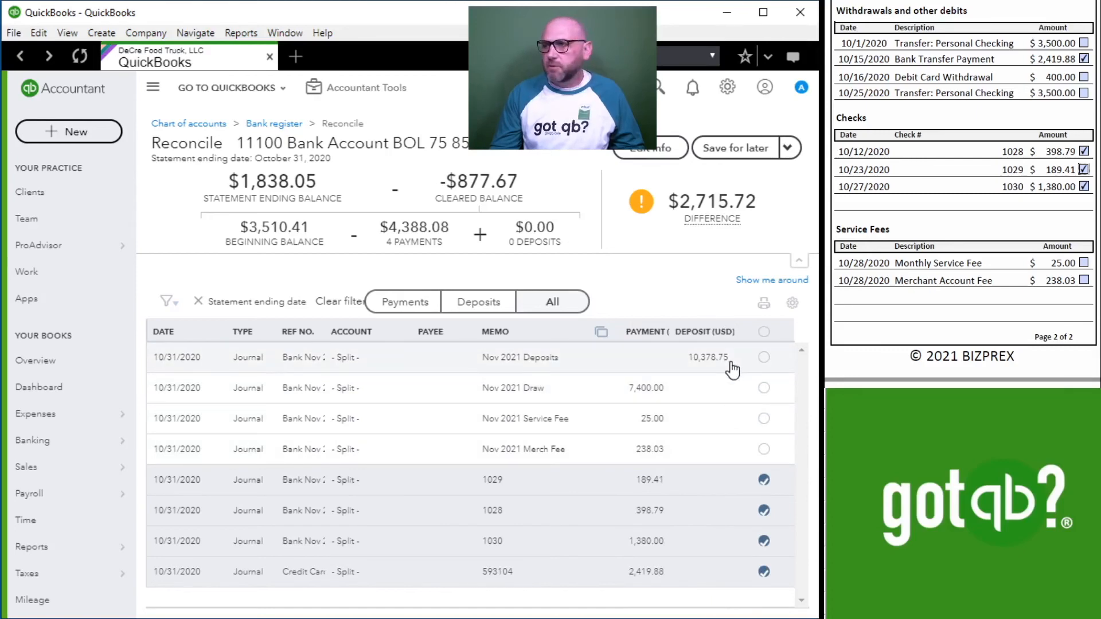
# Mark the Nov 2021 Deposits entry as cleared and tick off the matching cash and merchant deposits on the bank statement.
pyautogui.scroll(10, 1005, 169)
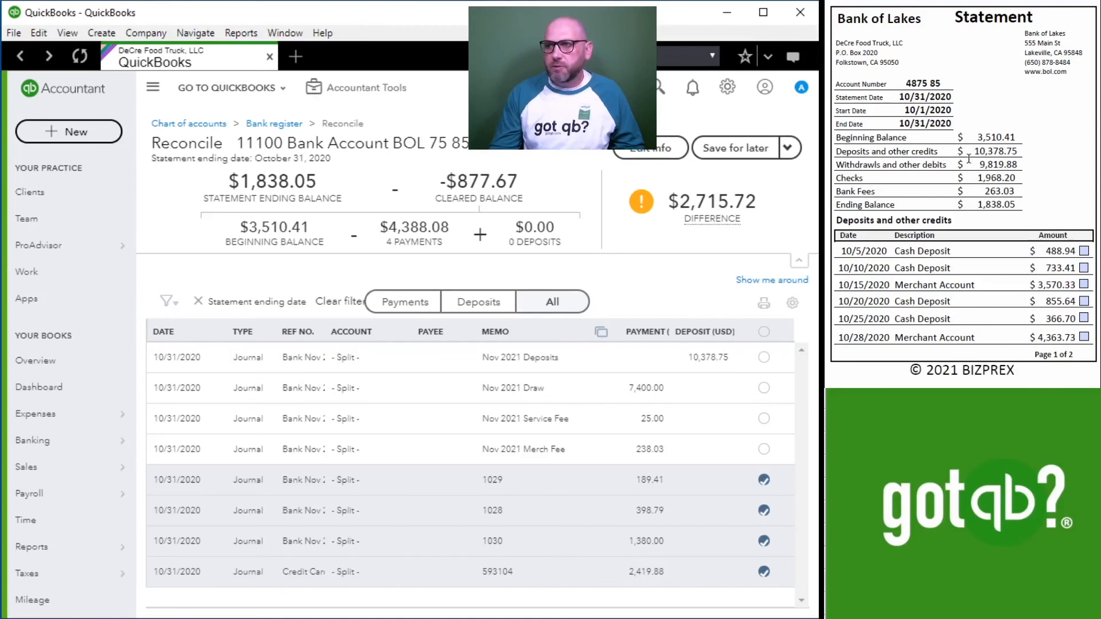
pyautogui.click(763, 357)
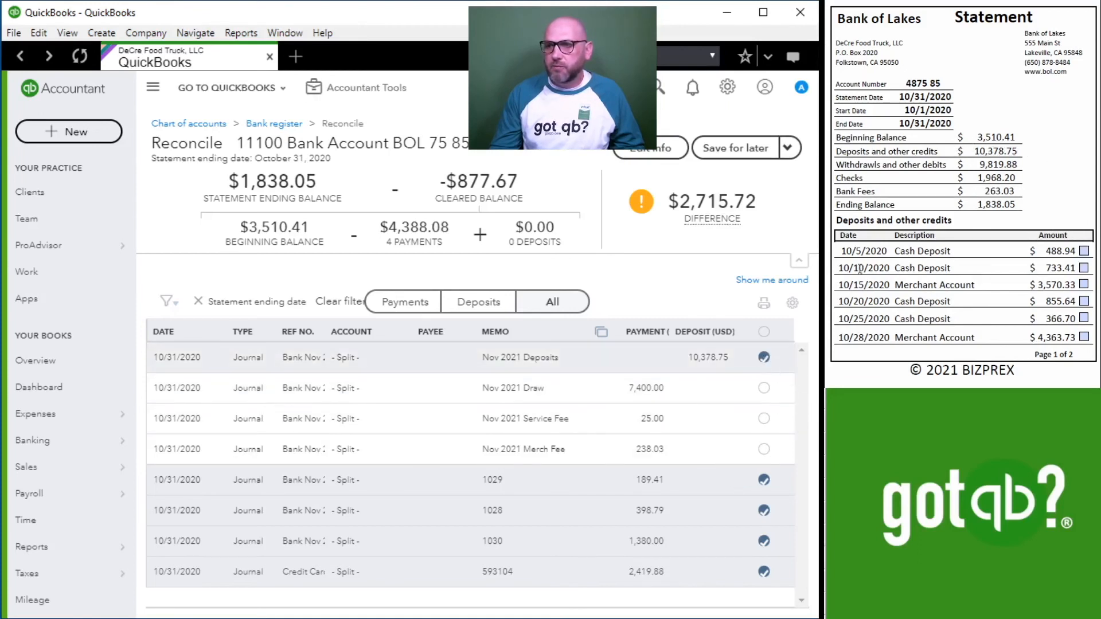
pyautogui.click(1084, 251)
pyautogui.click(1083, 268)
pyautogui.click(1083, 284)
pyautogui.click(1084, 301)
# Mark the Nov 2021 Draw entry as cleared and tick off the 10/1, 10/16 and 10/25 withdrawals on the bank statement.
pyautogui.scroll(-5, 974, 309)
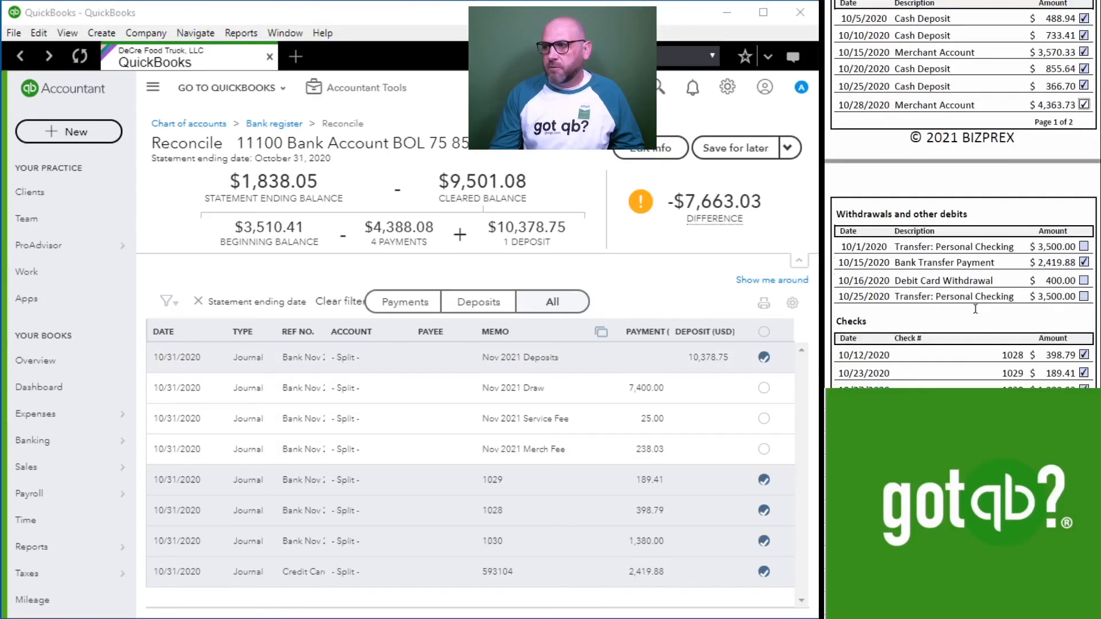
pyautogui.click(767, 391)
pyautogui.click(1083, 43)
pyautogui.click(1082, 77)
pyautogui.click(1082, 93)
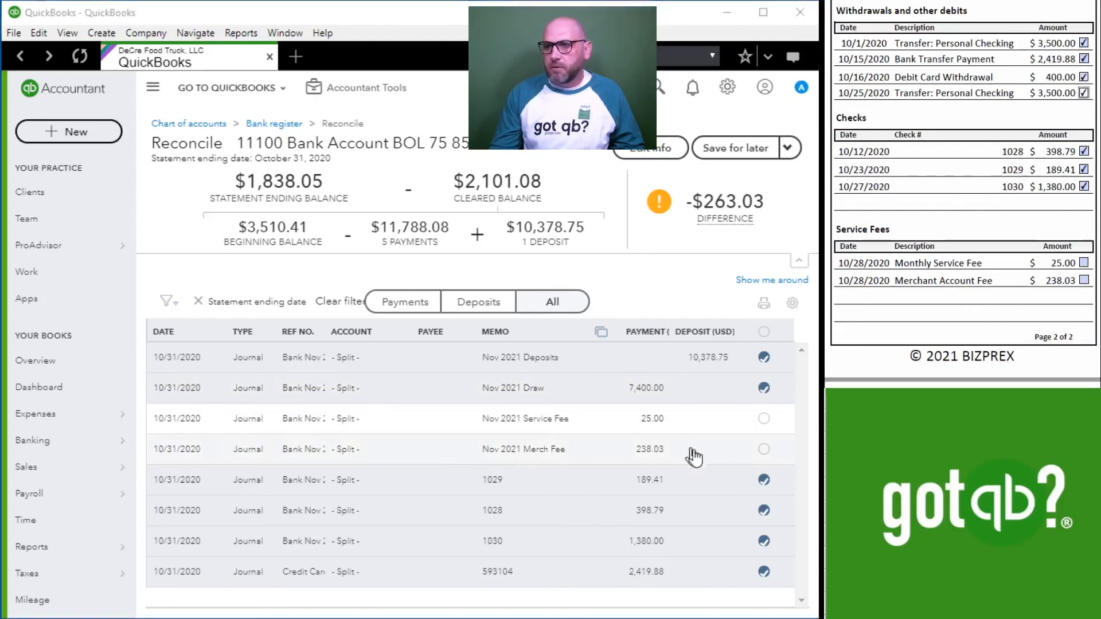
# Mark the Nov 2021 Service Fee and Merch Fee entries as cleared and tick off both service fees on the bank statement.
pyautogui.click(1083, 262)
pyautogui.click(762, 419)
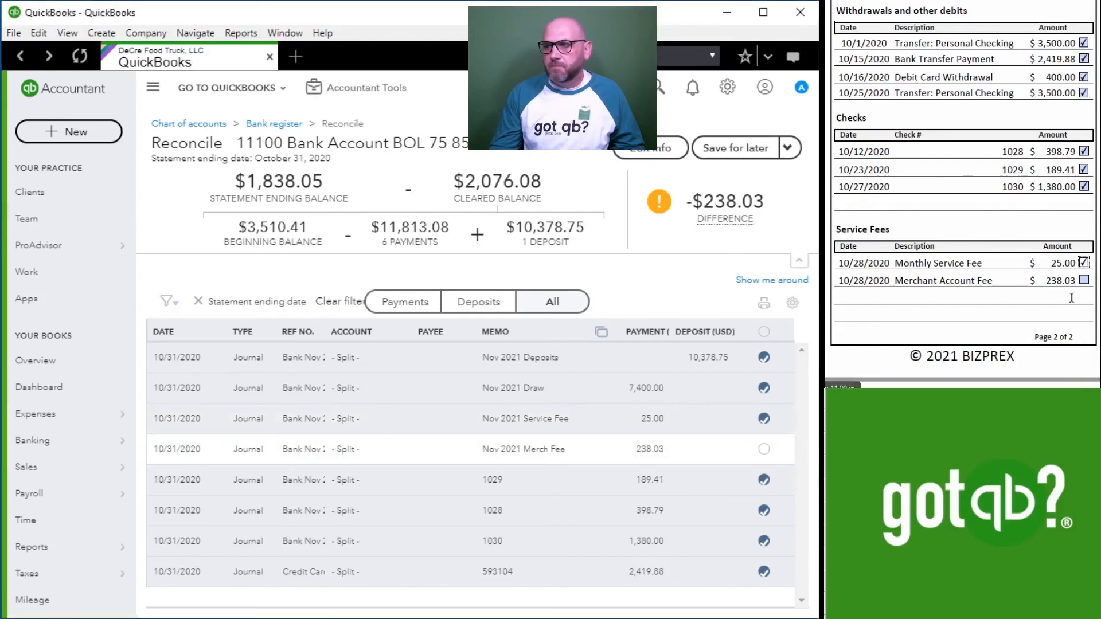
pyautogui.click(763, 449)
# Finish the October 31, 2020 reconciliation and open its reconciliation report.
pyautogui.moveTo(711, 218)
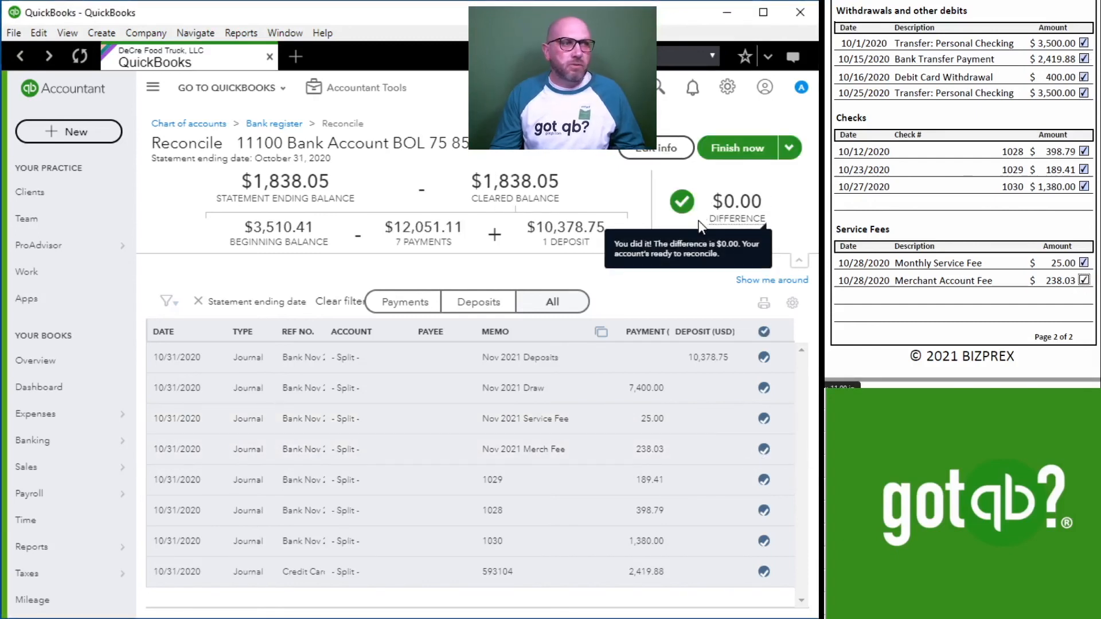
pyautogui.click(729, 150)
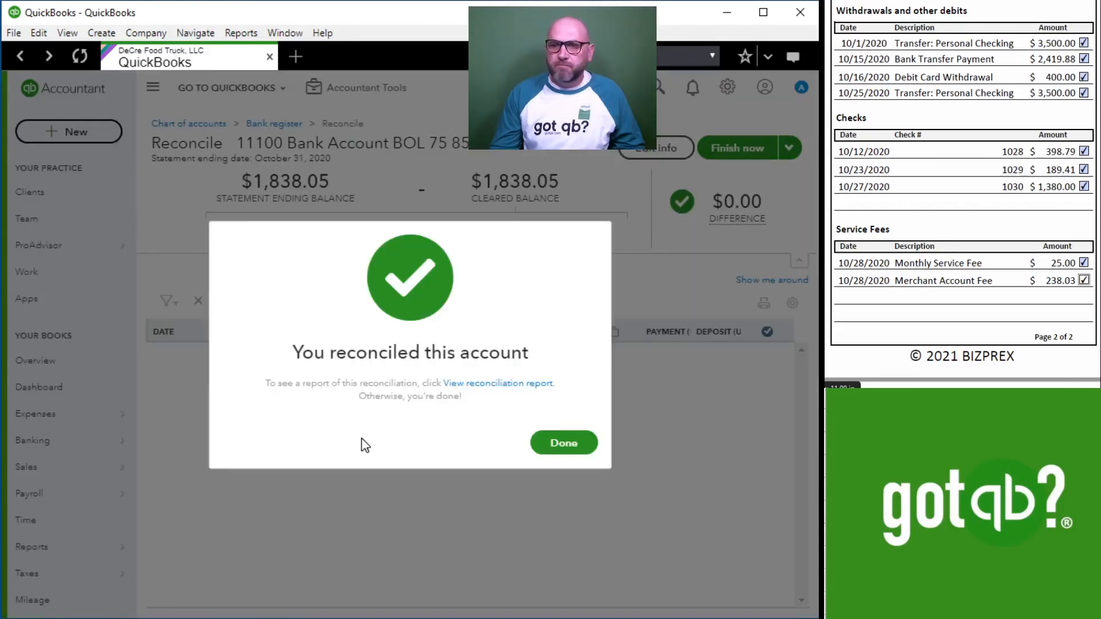
pyautogui.click(493, 387)
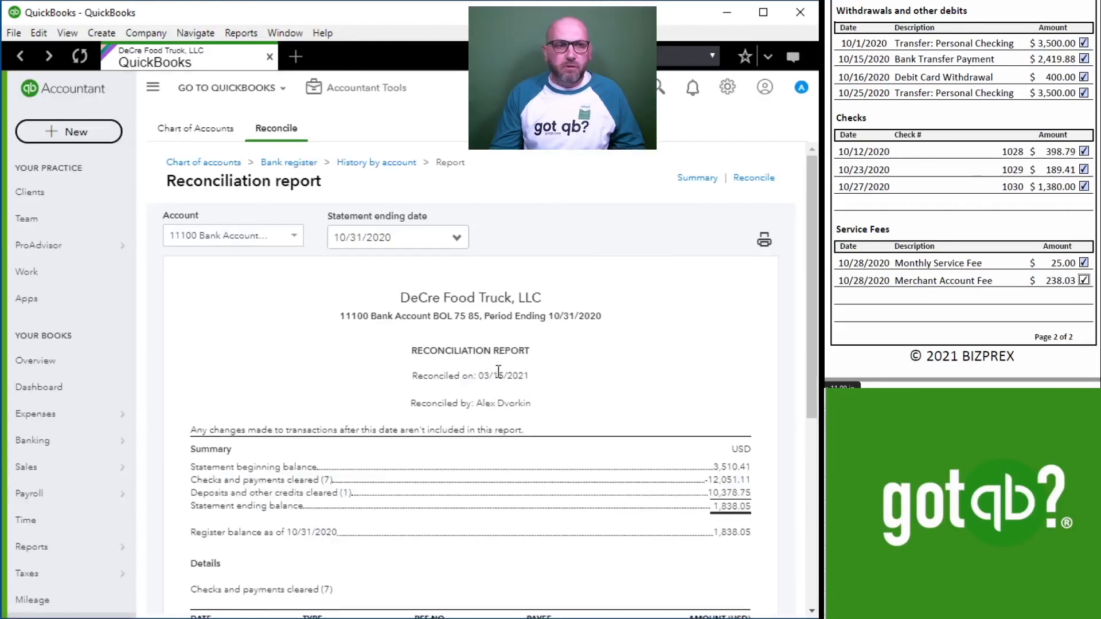
# Examine the reconciliation report's summary and cleared transactions against the bank statement and its supporting documents.
pyautogui.scroll(-6, 526, 428)
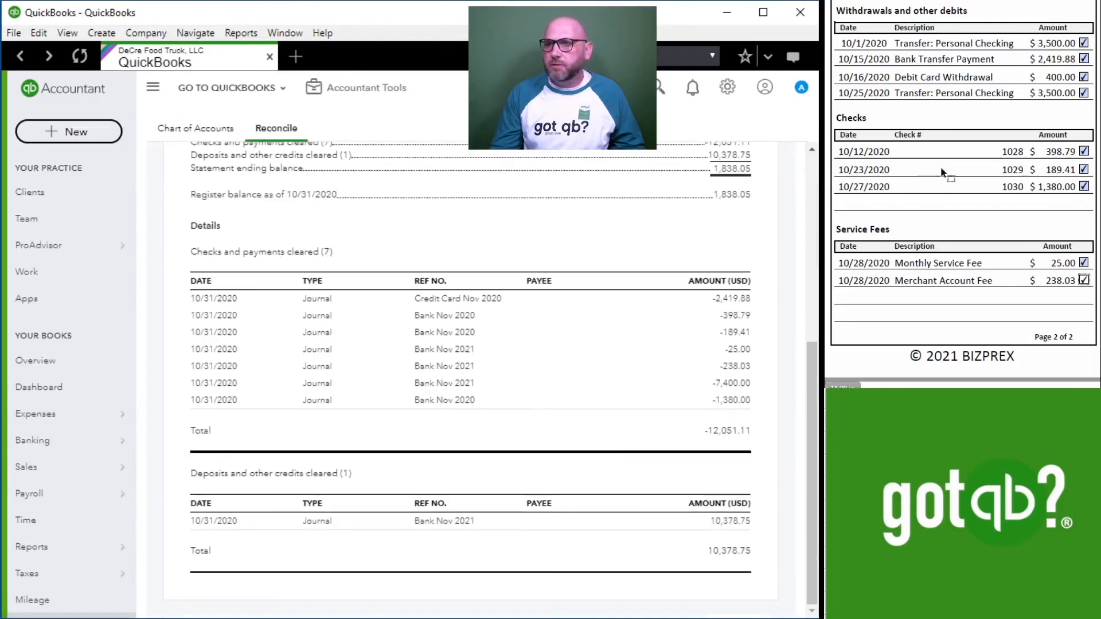
pyautogui.scroll(5, 941, 175)
pyautogui.scroll(2, 936, 183)
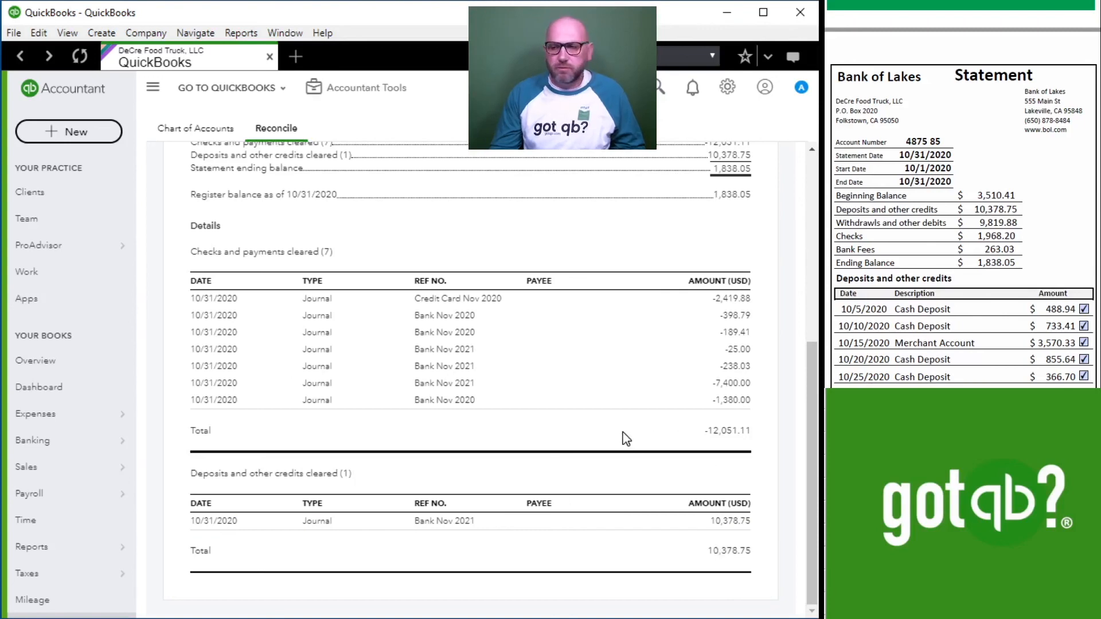
pyautogui.scroll(-10, 985, 213)
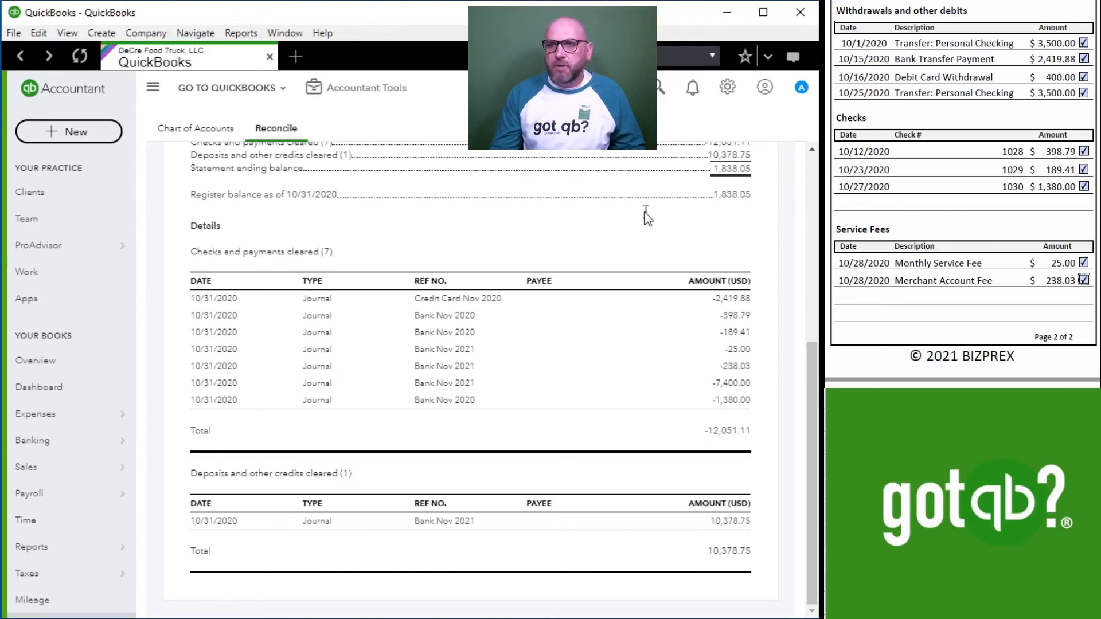
pyautogui.scroll(6, 617, 334)
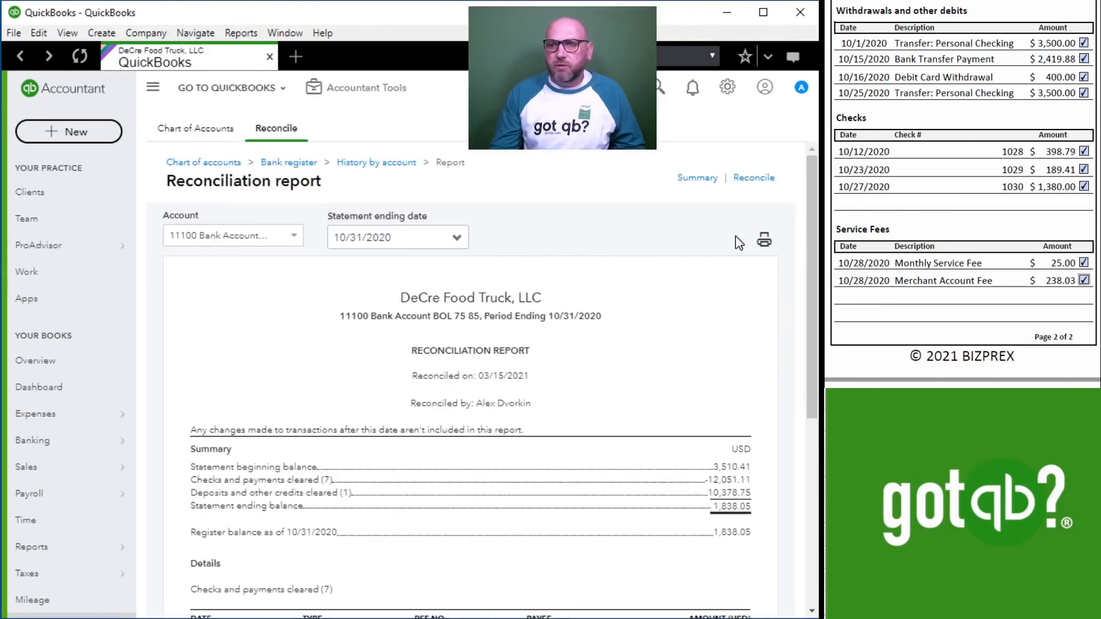
pyautogui.scroll(-15, 961, 220)
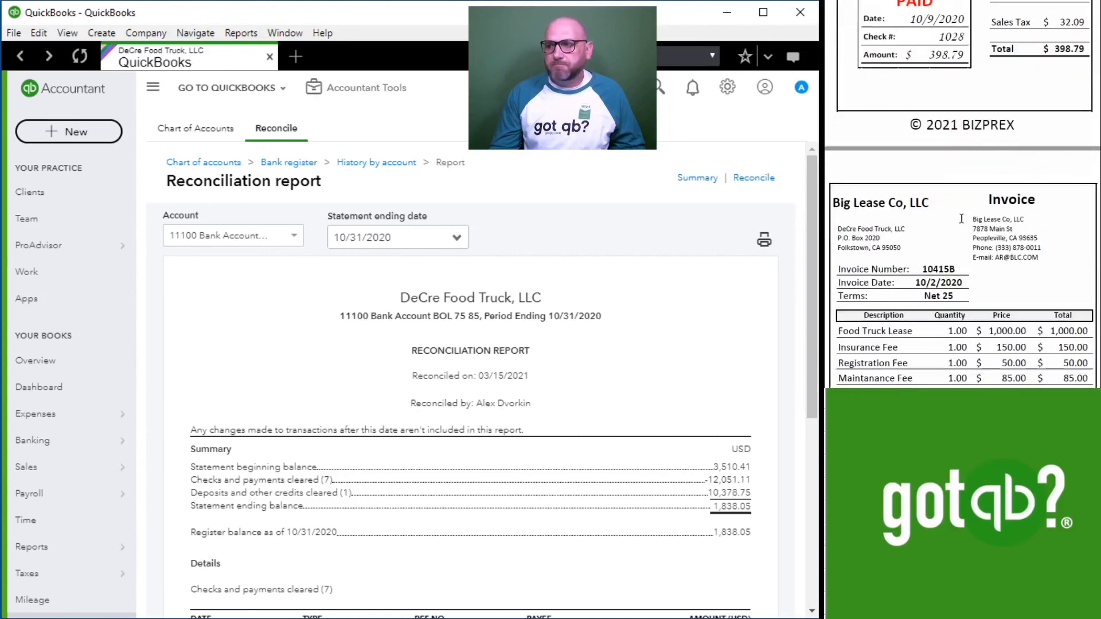
pyautogui.scroll(-6, 961, 219)
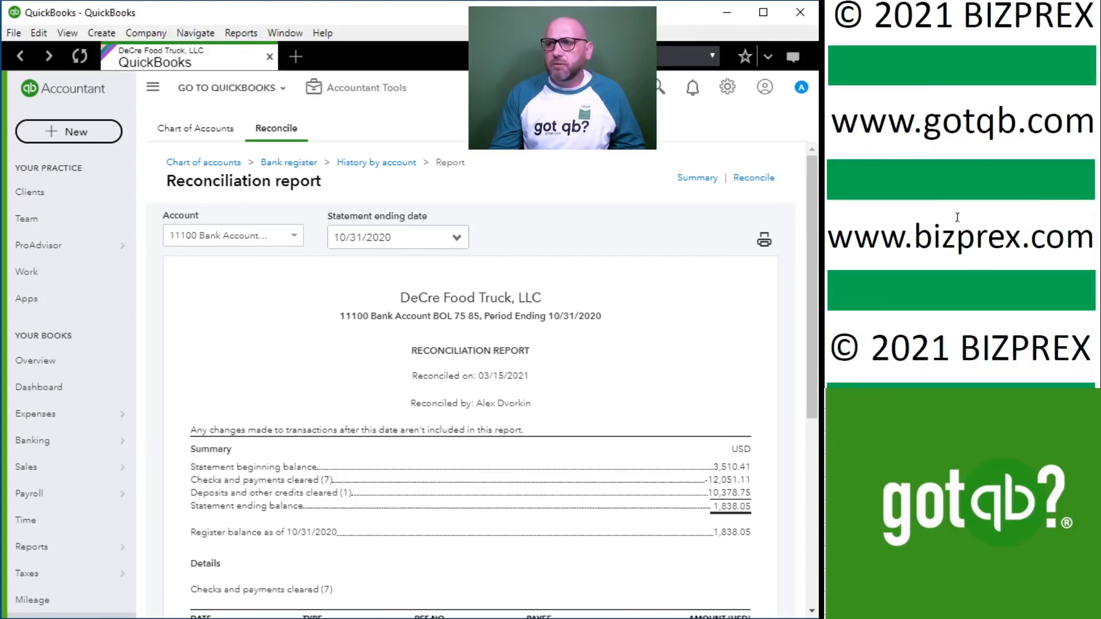